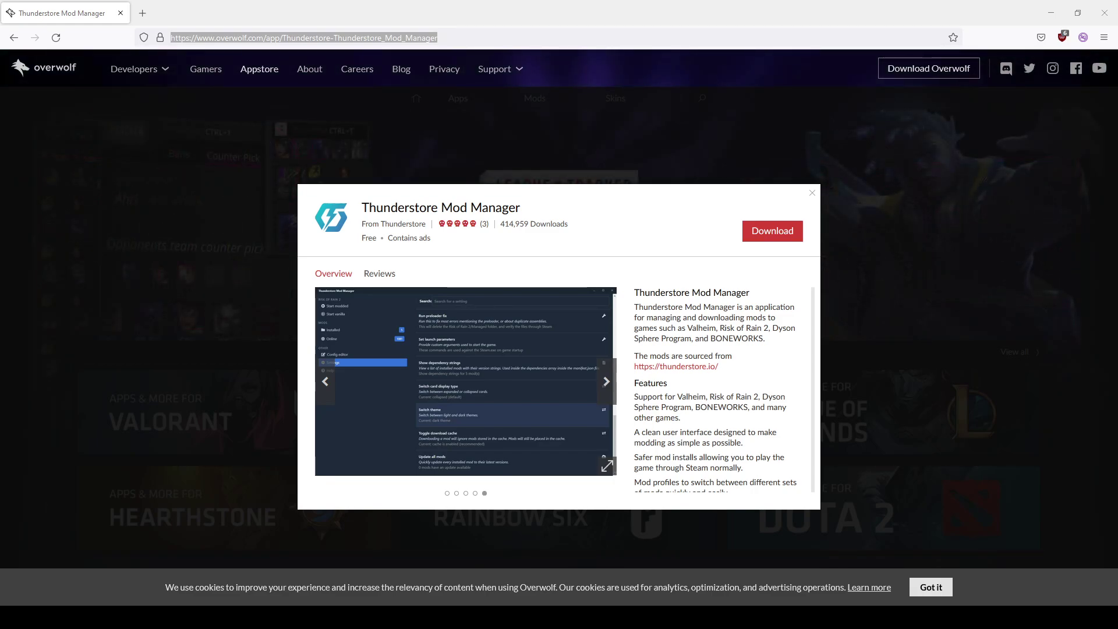
Download Thunderstore Mod Manager and install it, accepting Overwolf's terms and keeping the existing apps and settings
left_click(791, 236)
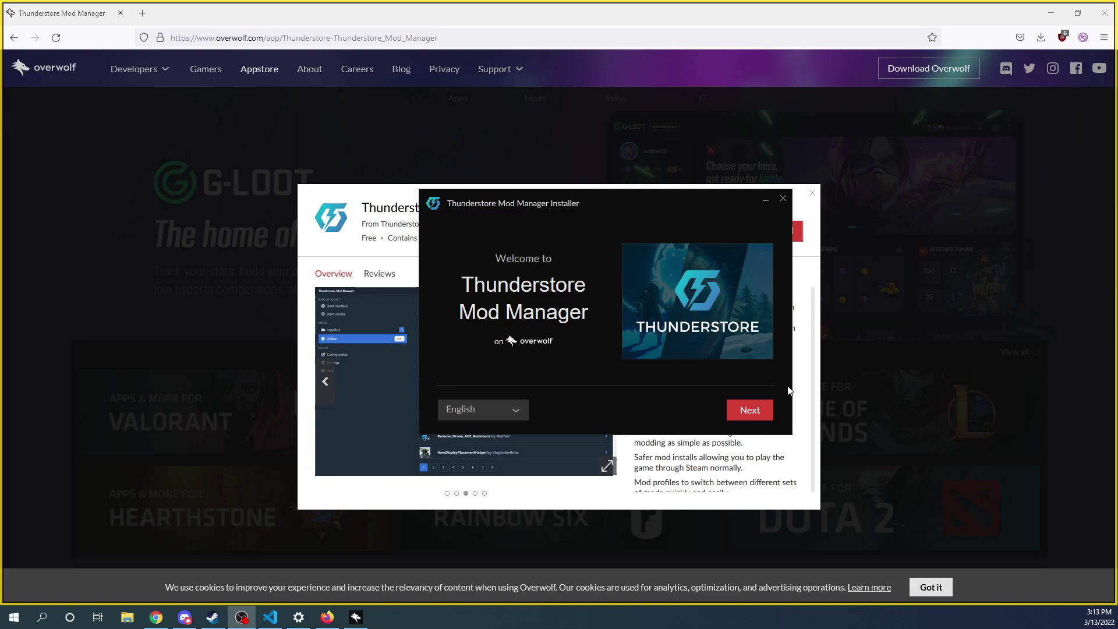
left_click(754, 411)
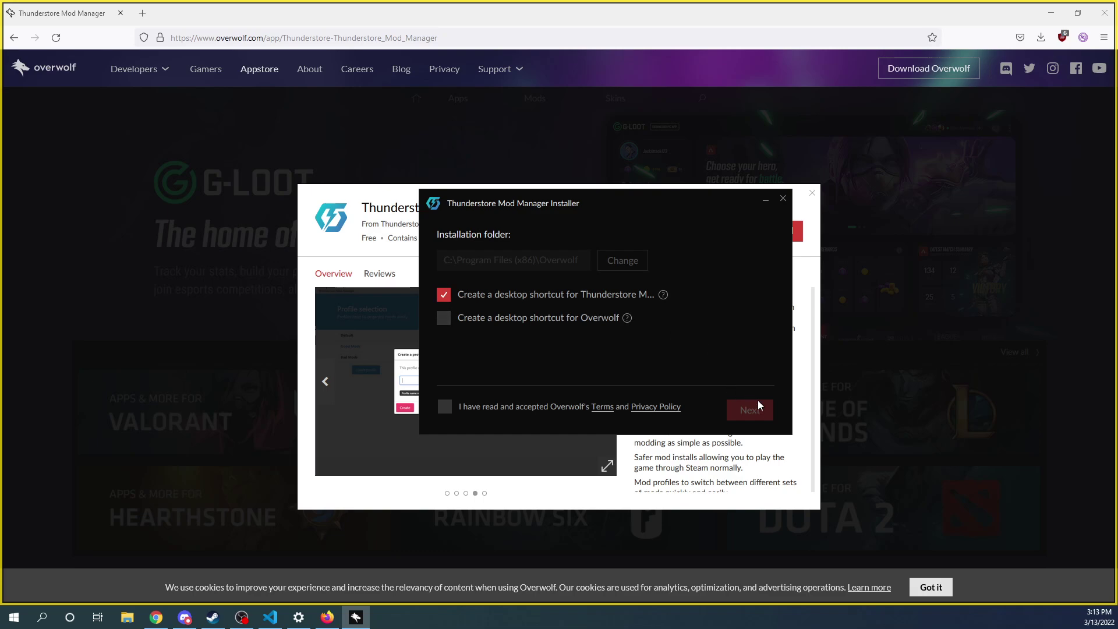
left_click(514, 405)
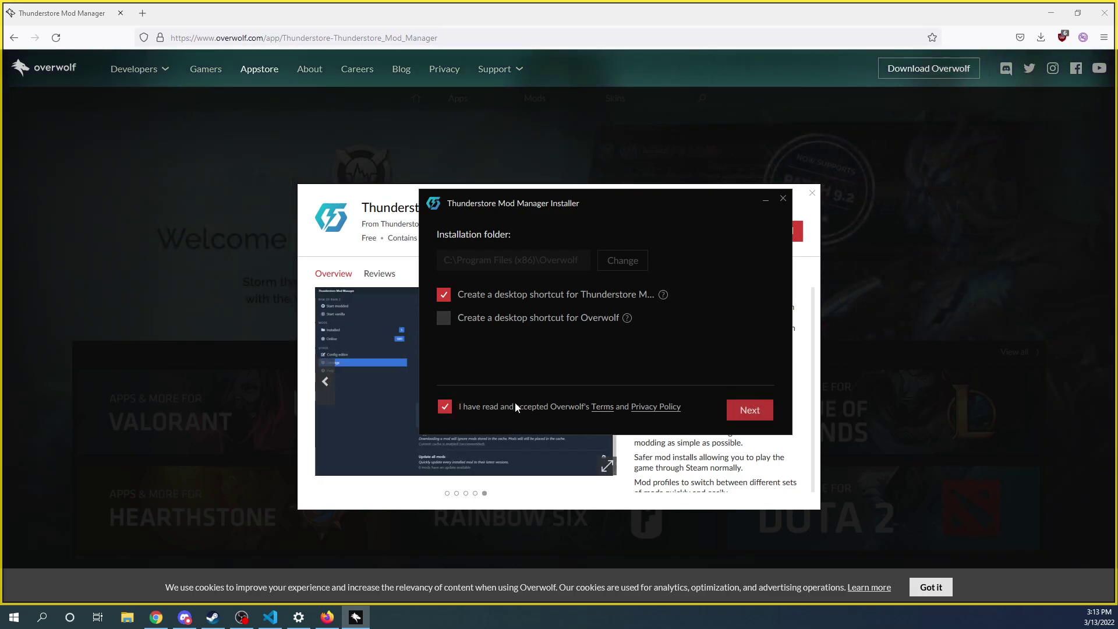
left_click(751, 410)
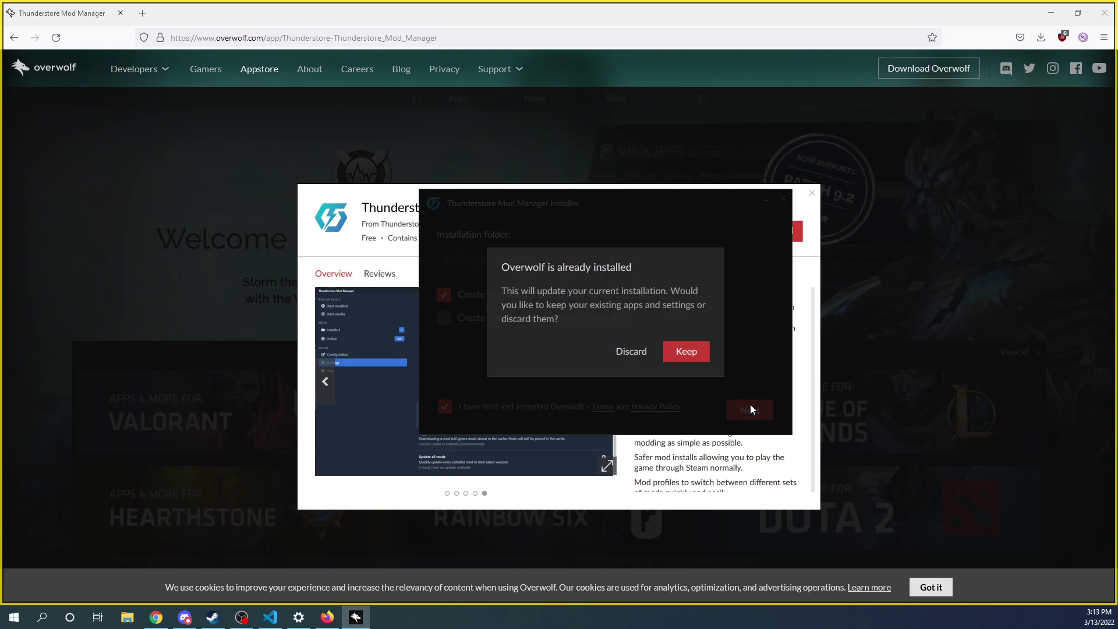
left_click(682, 355)
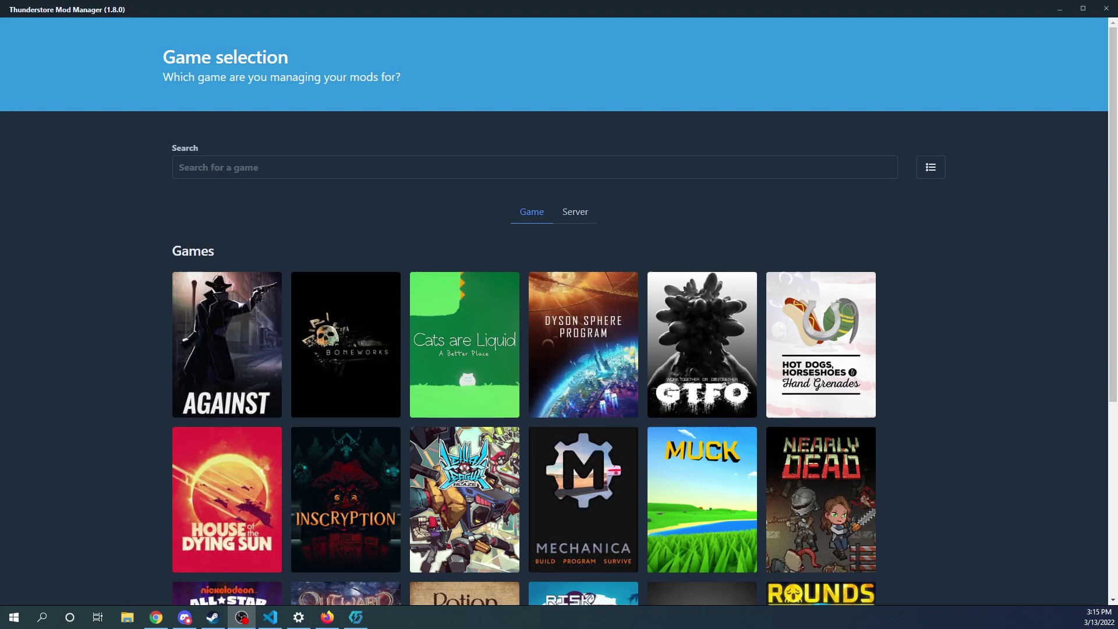
Search the game selection for "rogu" and choose Rogue Tower as the game to manage mods for
left_click(304, 167)
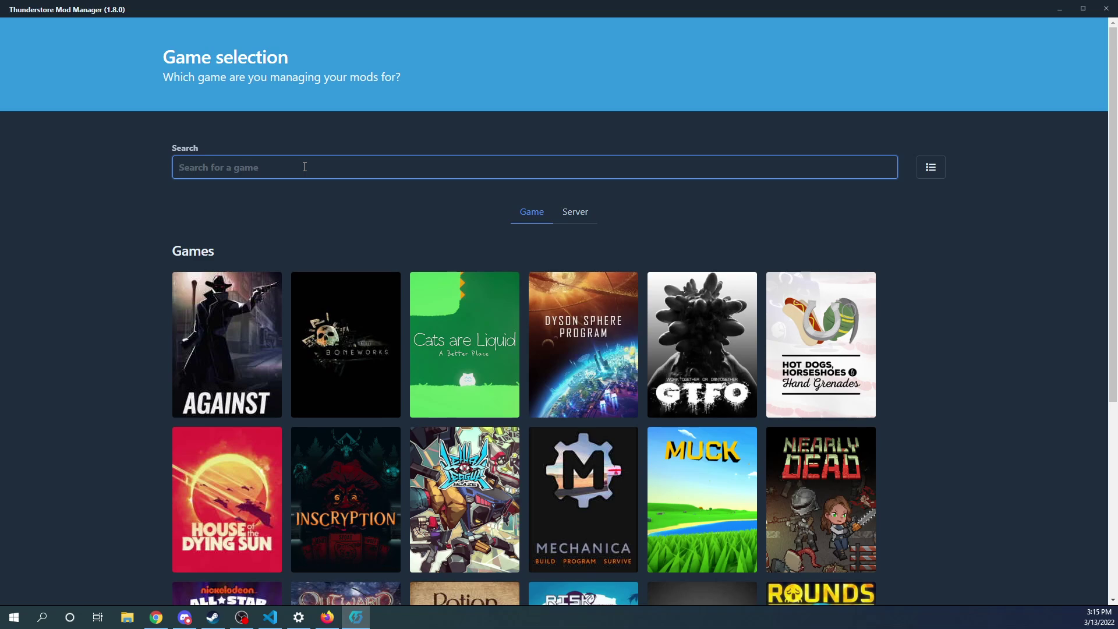
type("rogu")
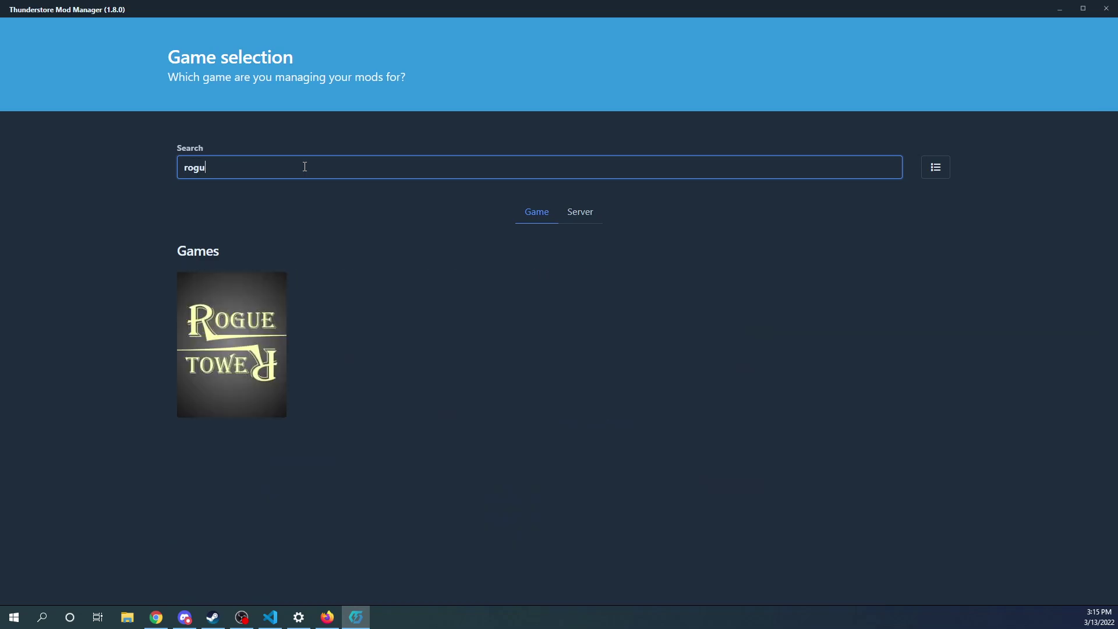
left_click(235, 367)
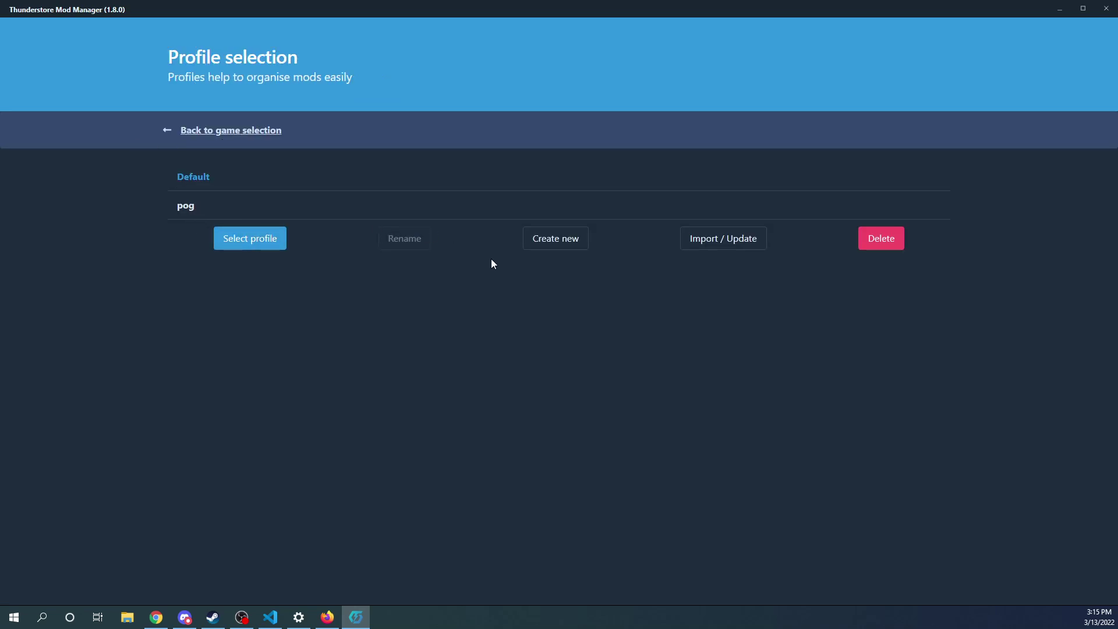
Create a profile named "rogue tower profile" and select it for managing mods
left_click(562, 239)
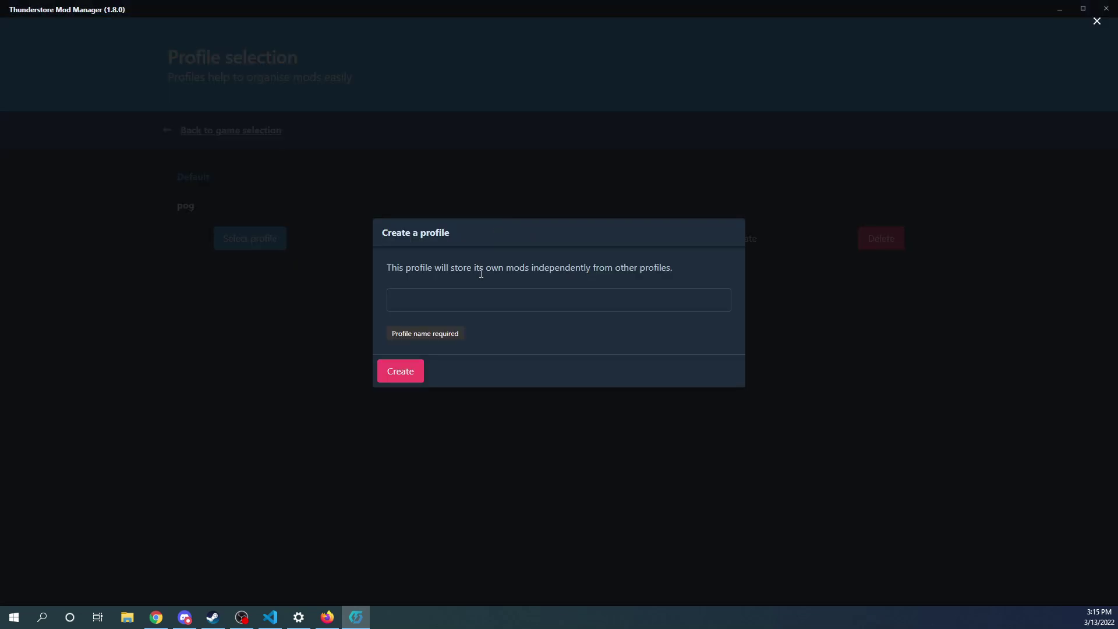
left_click(468, 294)
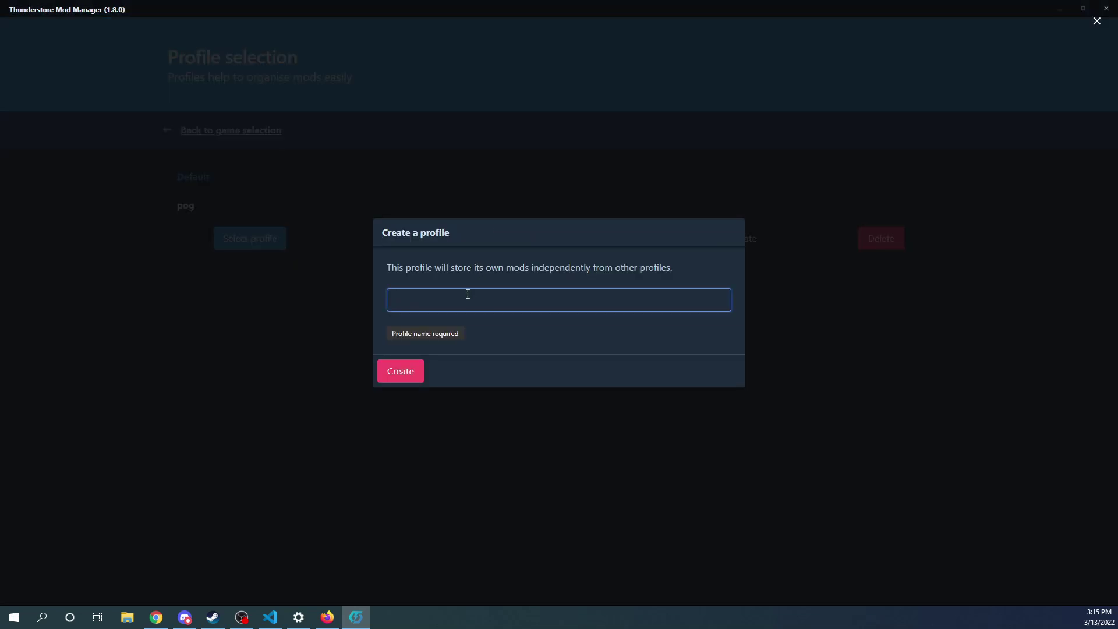
type("rogue tower prof")
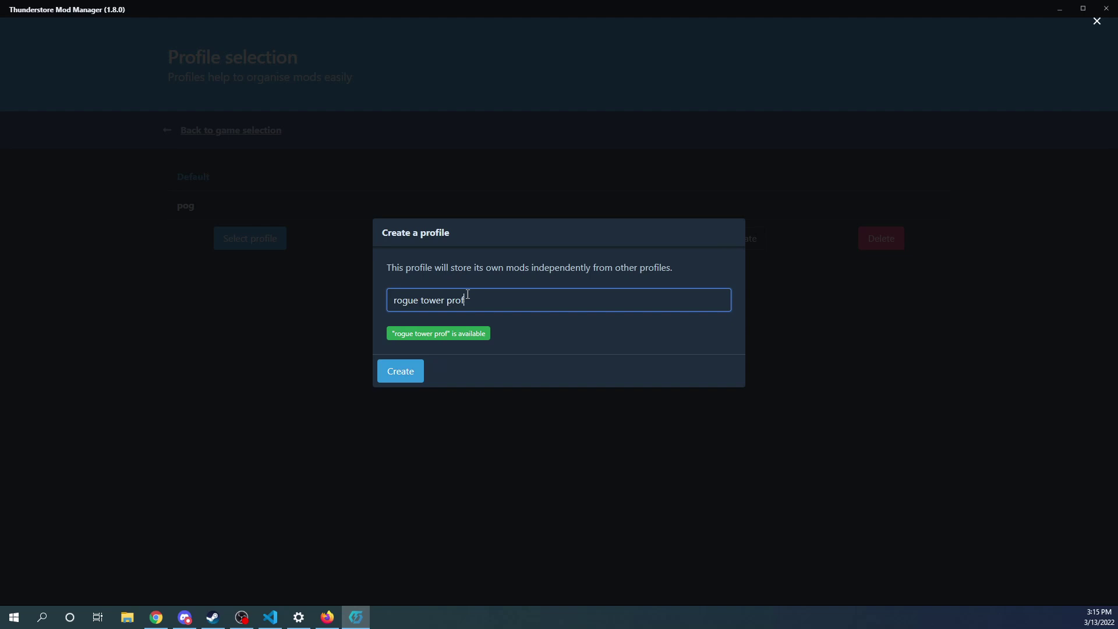
type("ile")
left_click(400, 375)
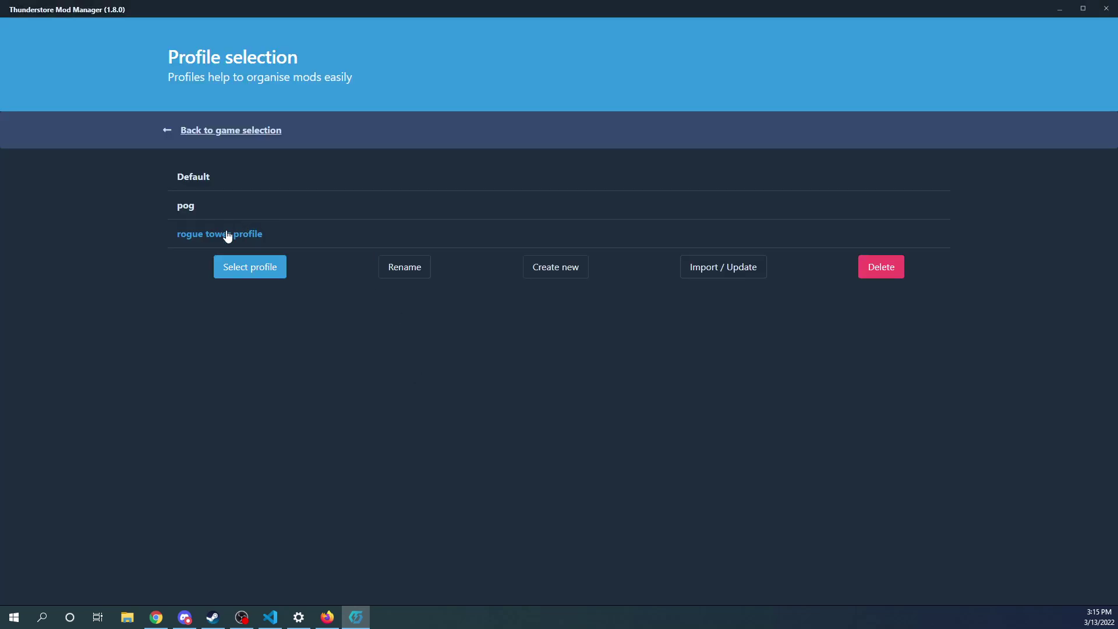
left_click(234, 269)
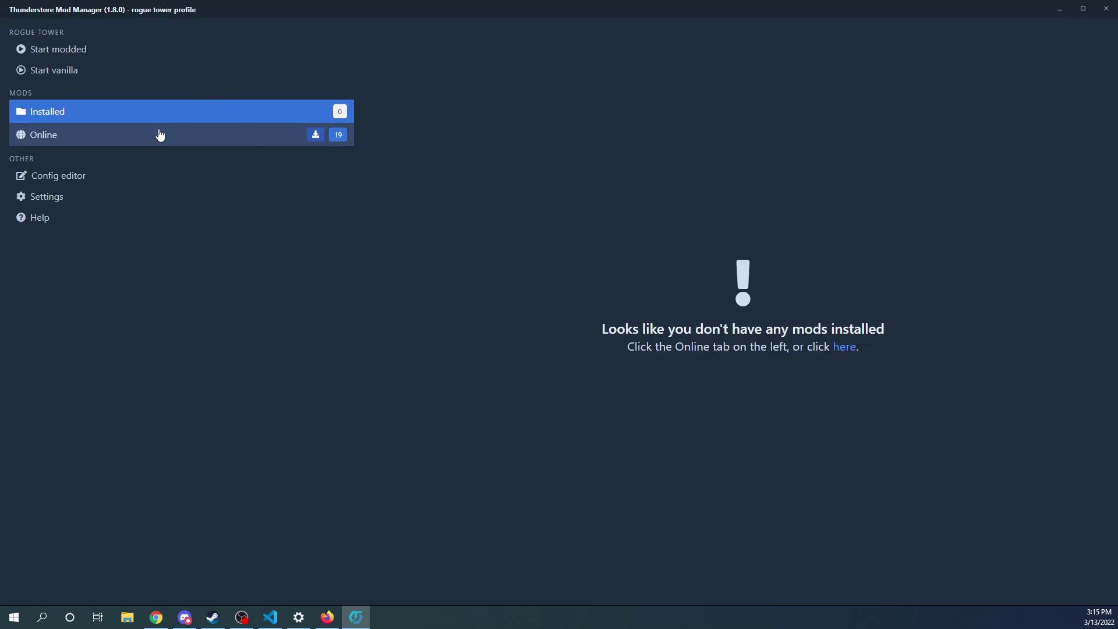
Download version 5.4.1900 of the pinned BepInEx_Rogue_Tower mod with its dependencies from the online mods
left_click(146, 142)
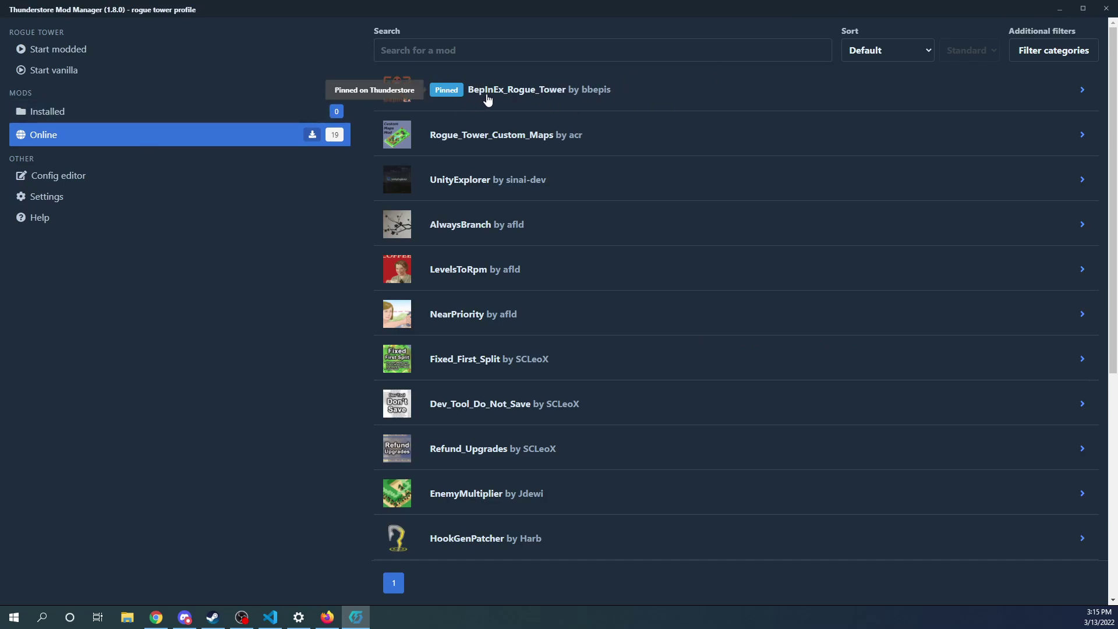
left_click(885, 95)
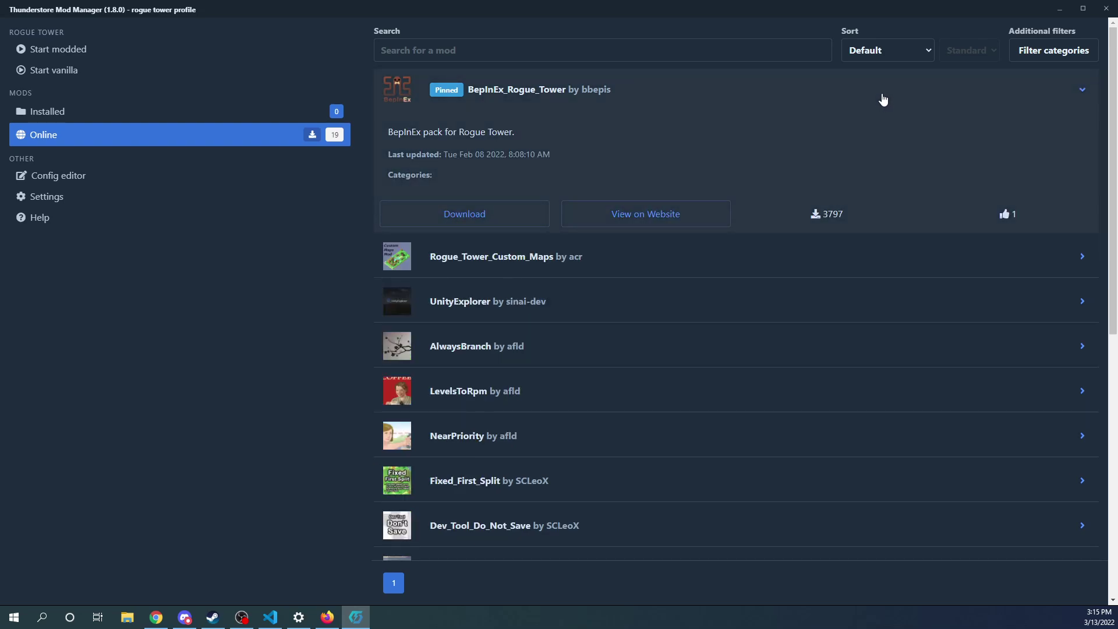
left_click(421, 223)
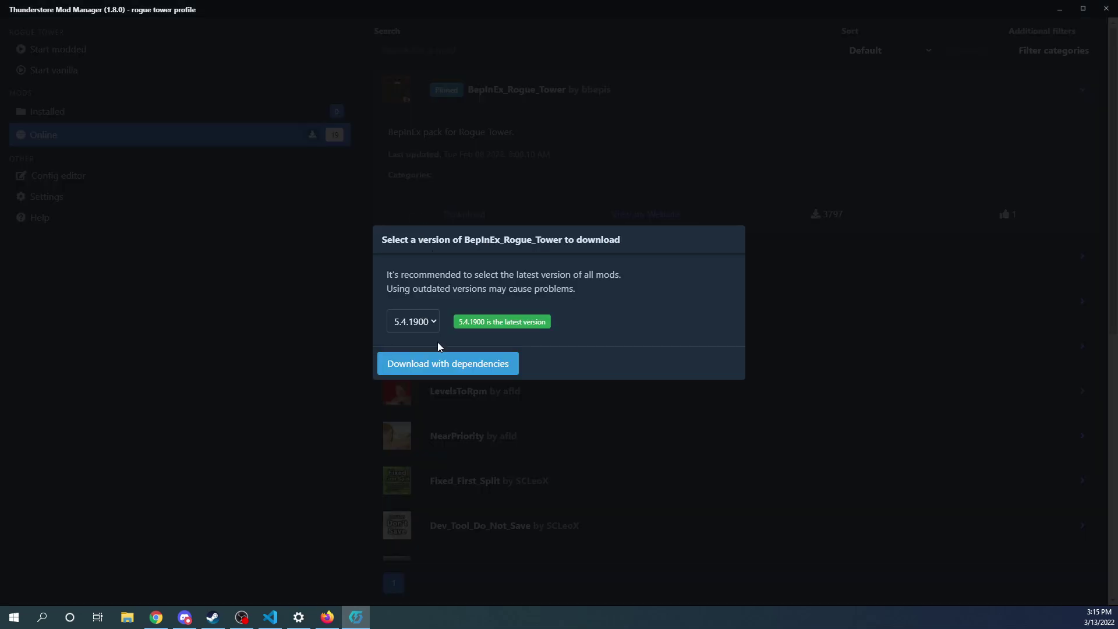
left_click(430, 371)
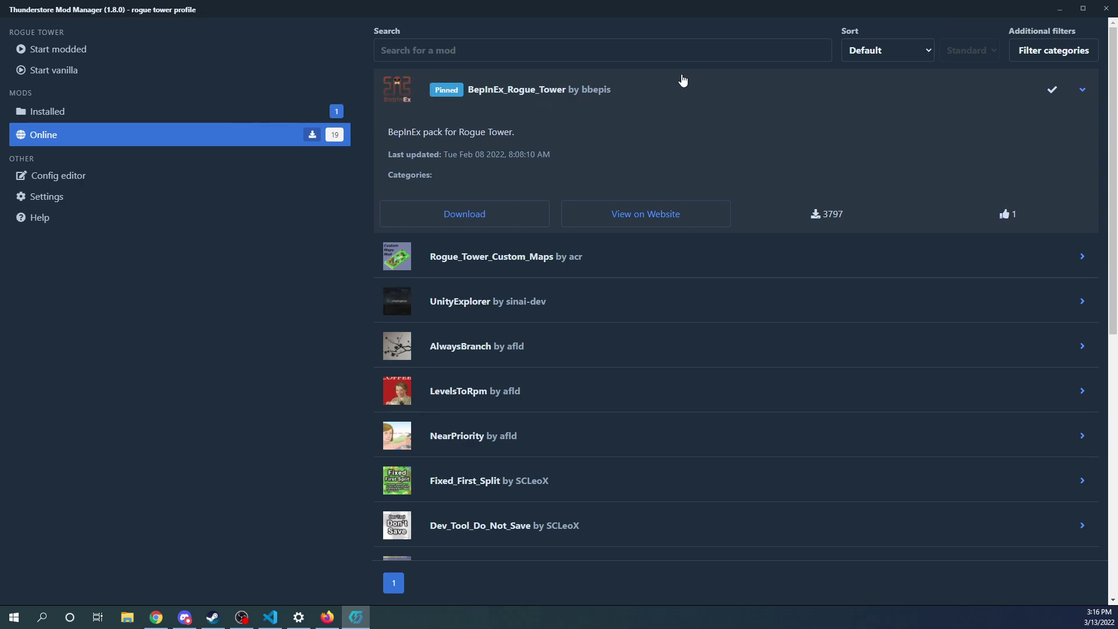
left_click(1082, 93)
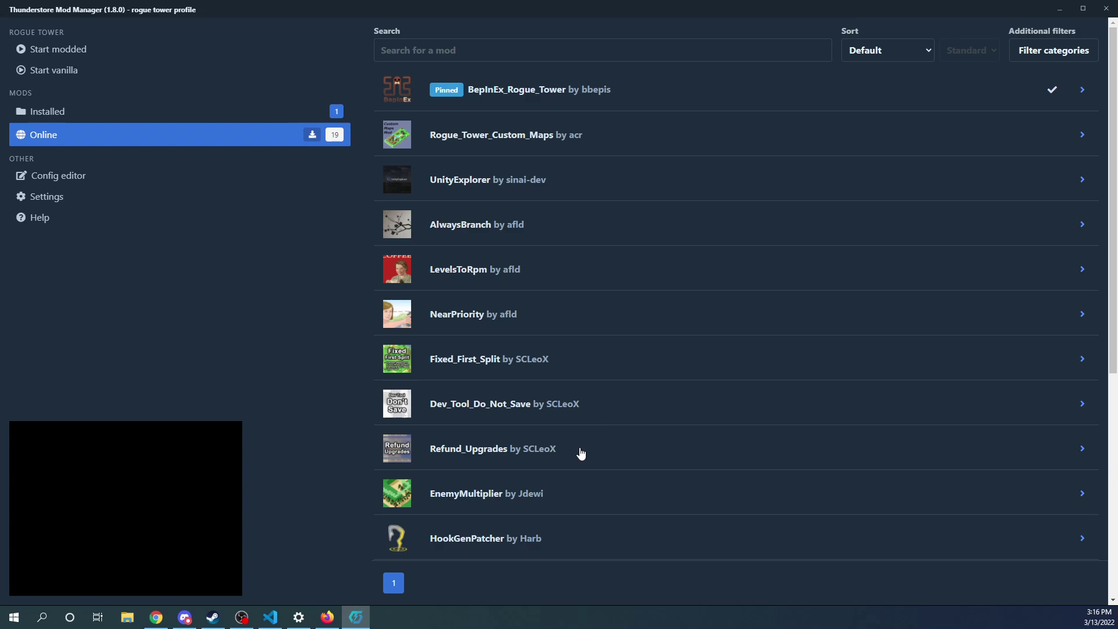
Download version 1.1.0 of the SpeedControls mod with its dependencies
scroll(603, 389, "down", 2)
scroll(604, 389, "down", 5)
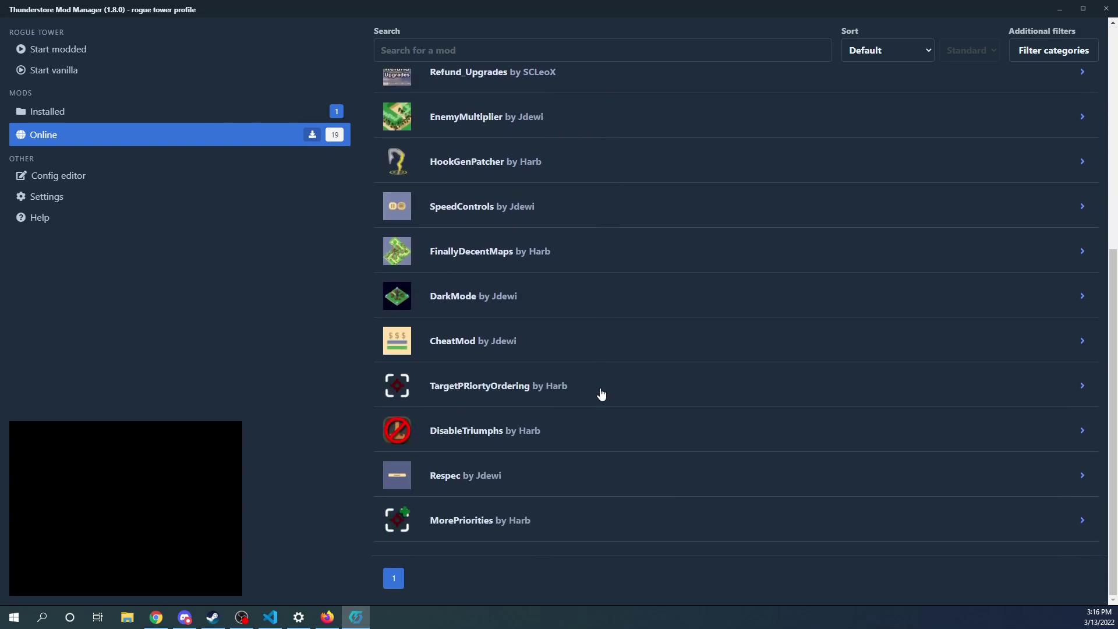
left_click(613, 218)
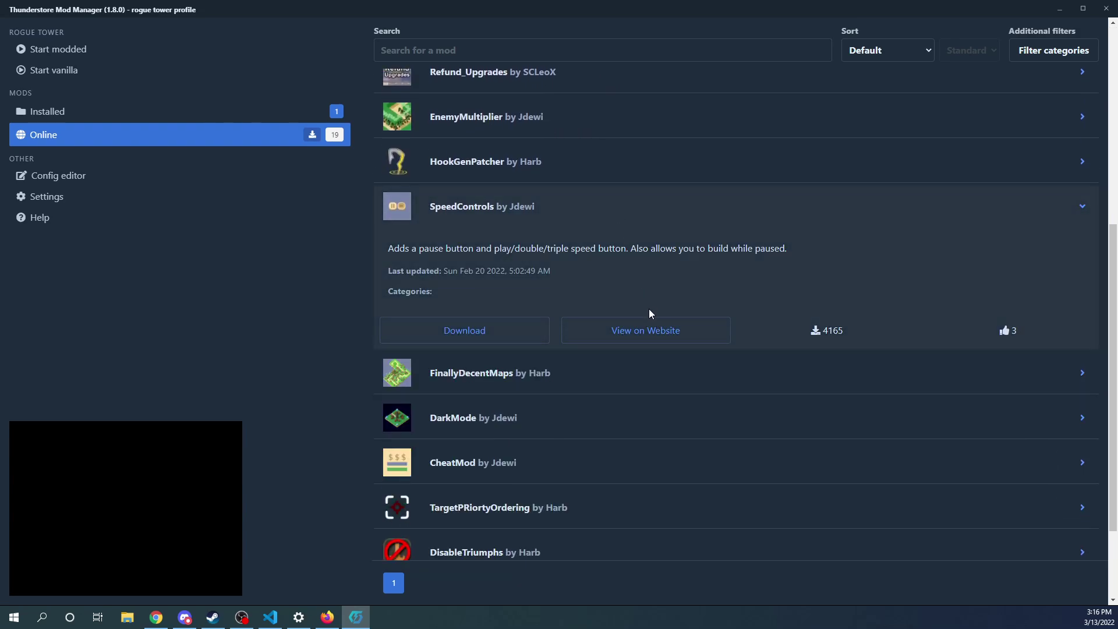
left_click(531, 330)
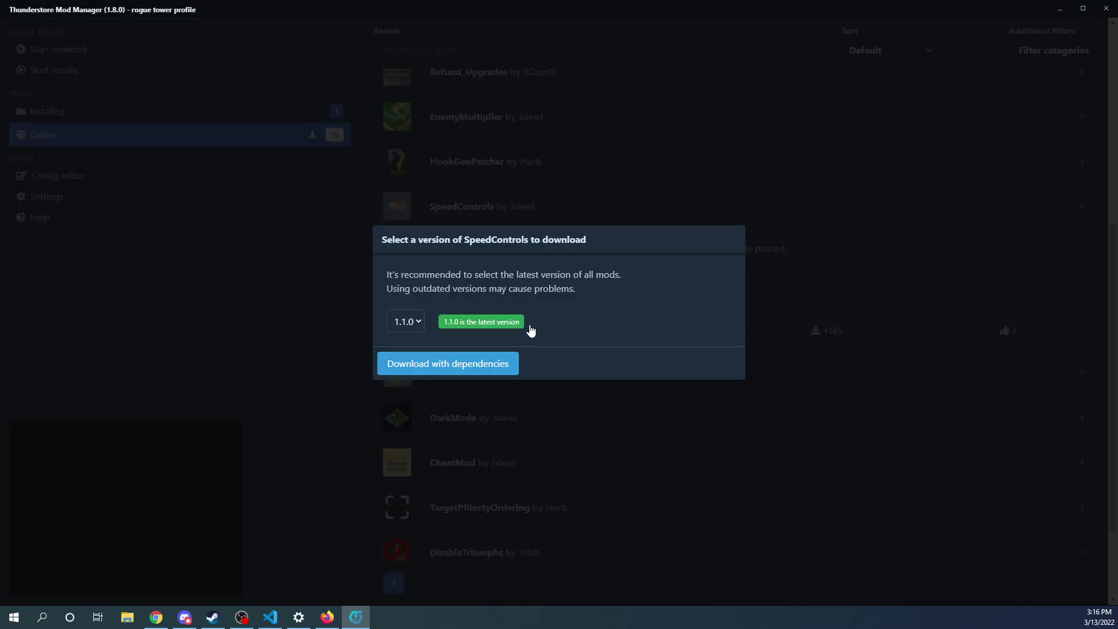
left_click(484, 362)
Download version 1.1.0 of the Respec mod with its dependencies
scroll(625, 286, "down", 2)
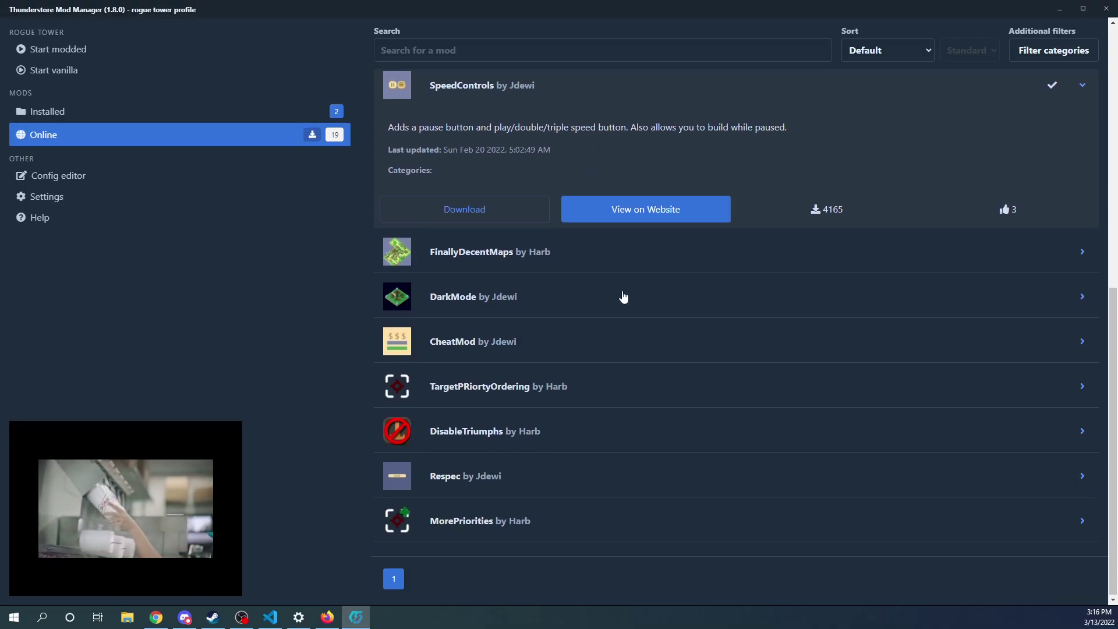
left_click(509, 485)
scroll(495, 486, "down", 2)
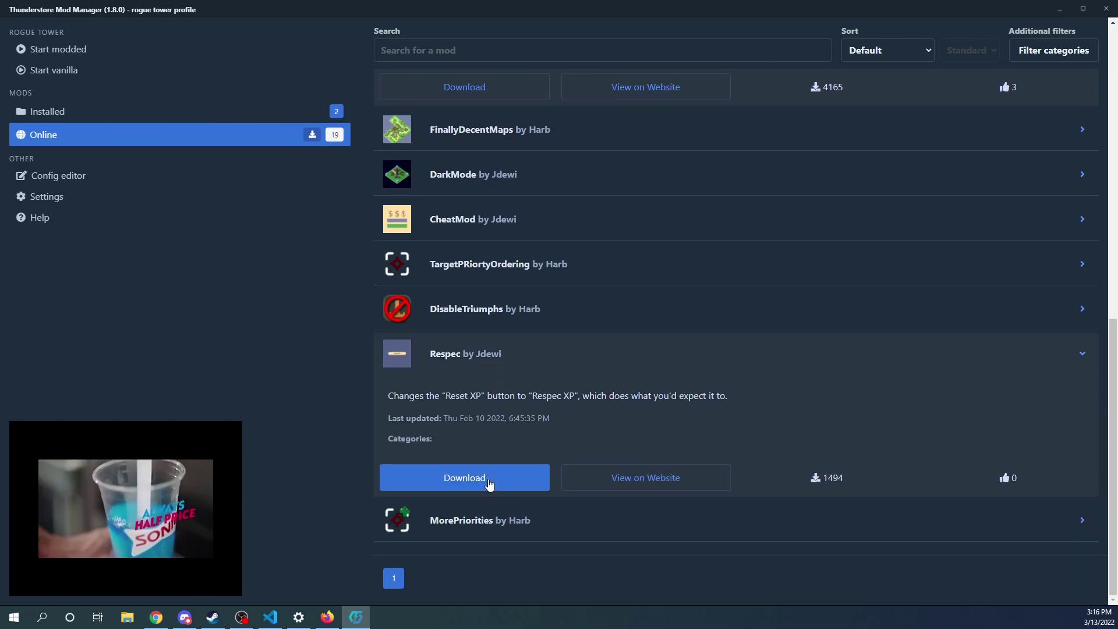
left_click(488, 482)
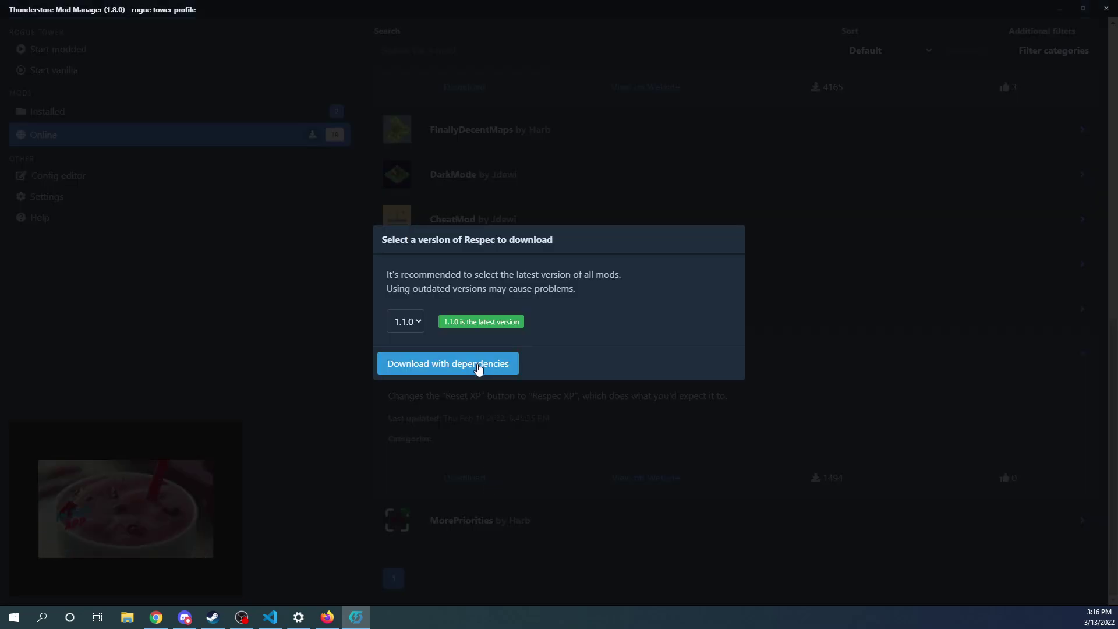
left_click(477, 368)
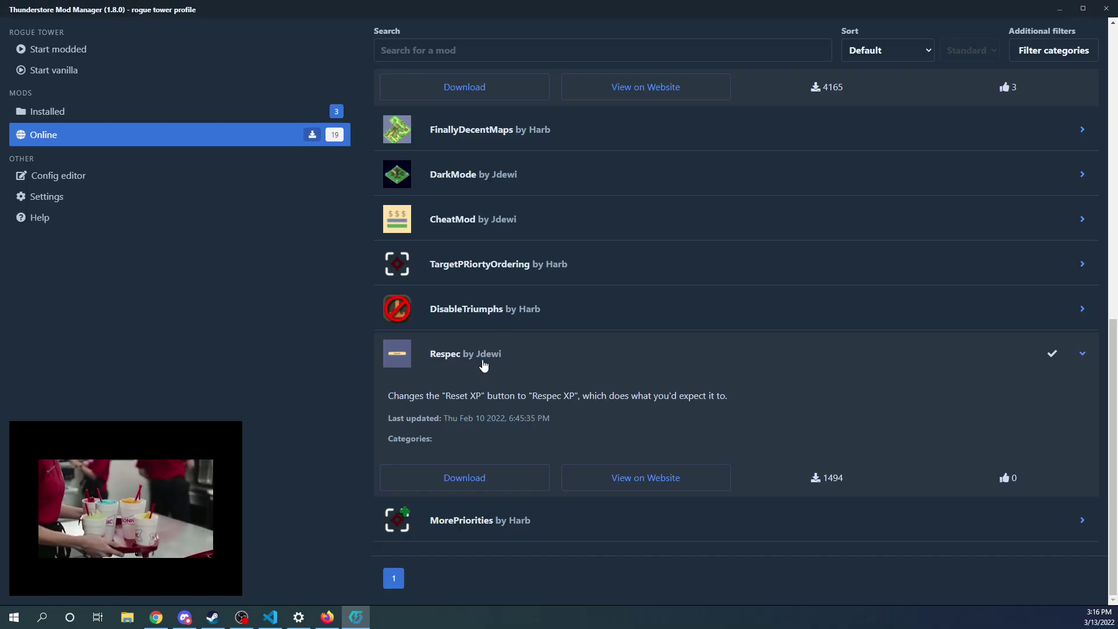
Download version 0.0.1 of the Rogue_Tower_Custom_Maps mod with its dependencies
scroll(506, 343, "up", 1)
scroll(515, 335, "up", 8)
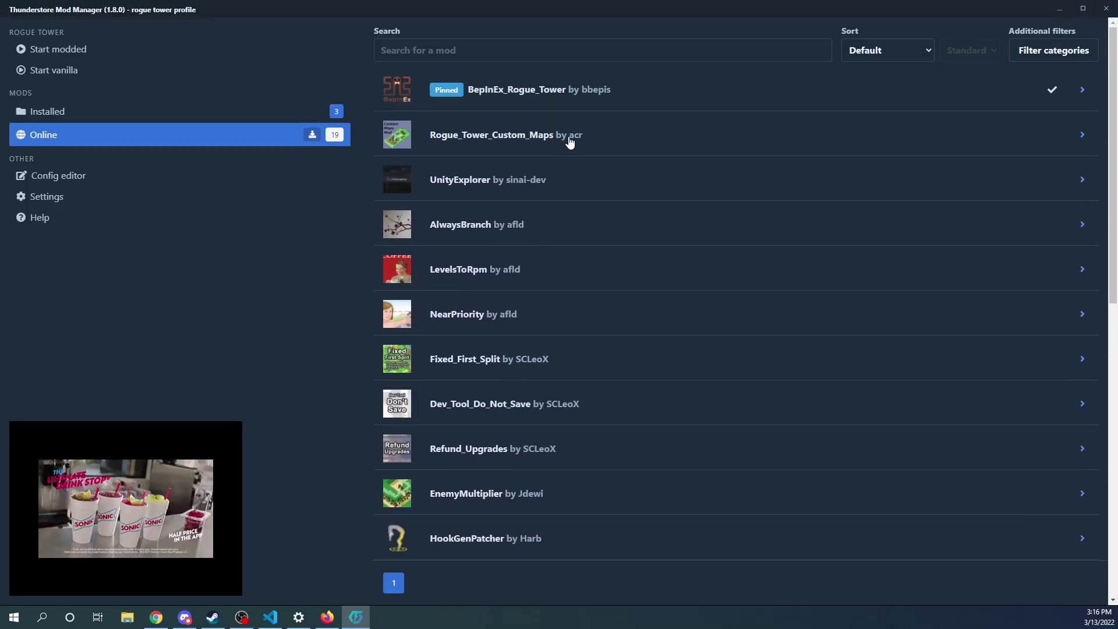
left_click(570, 141)
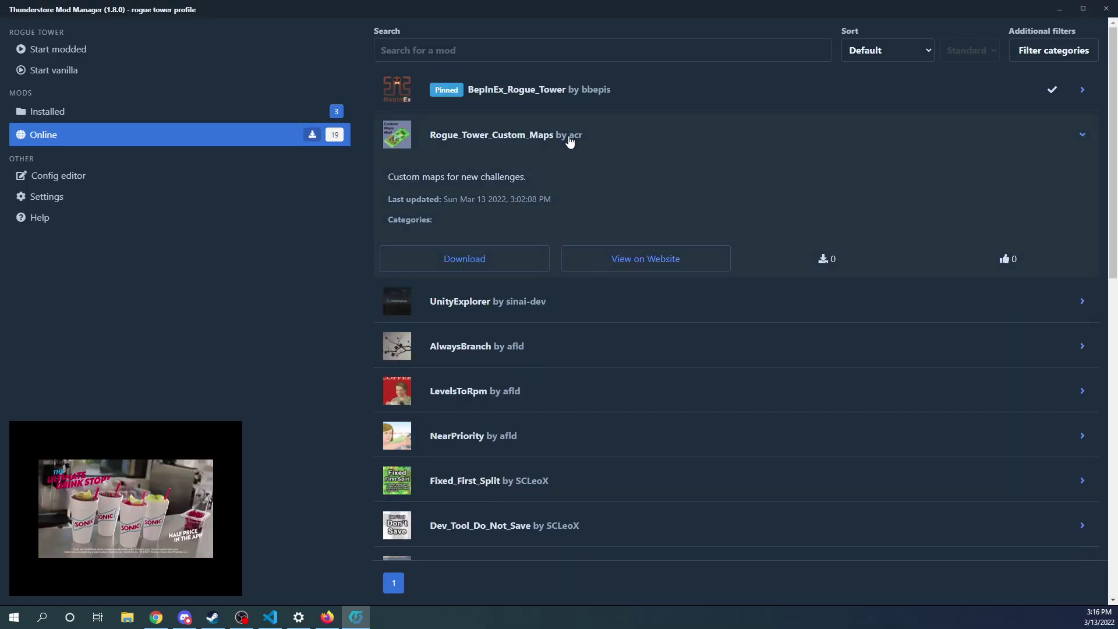
left_click(498, 267)
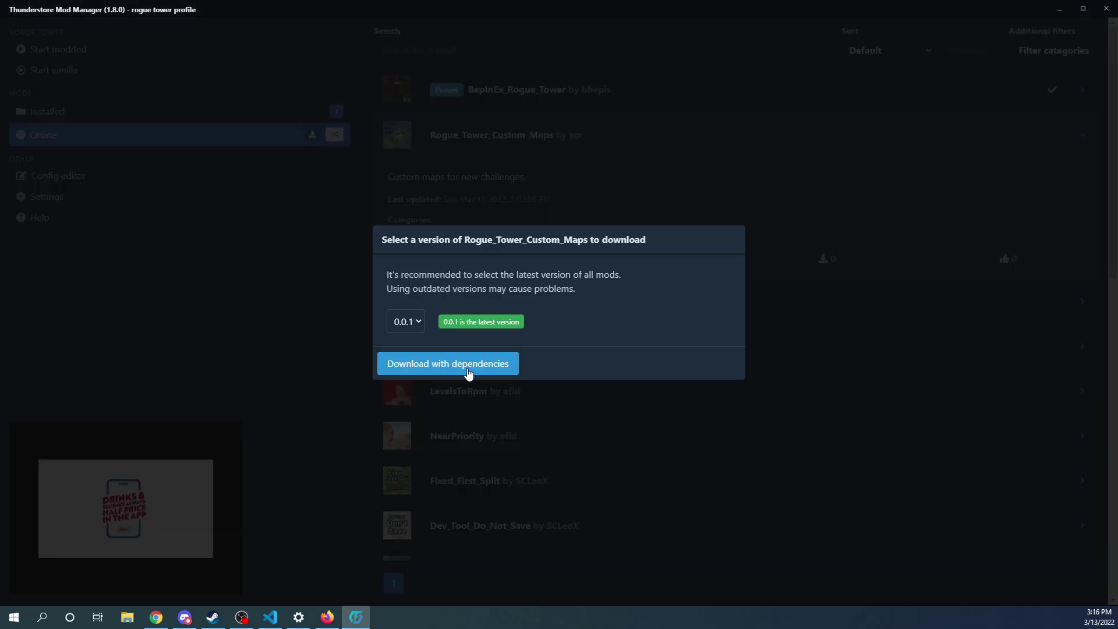
left_click(474, 370)
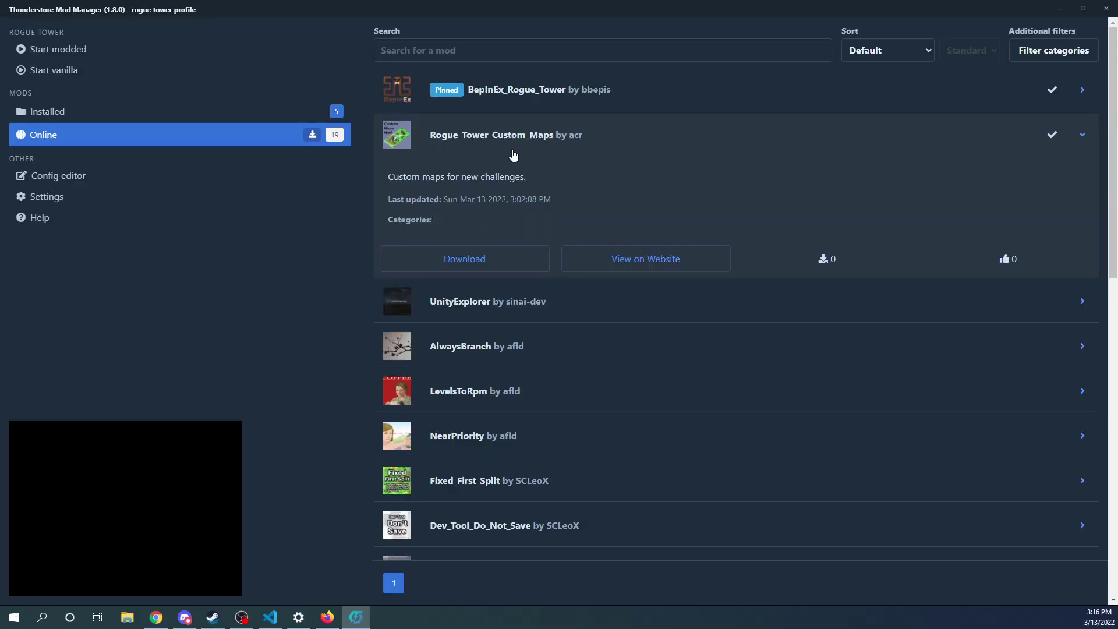
Review the installed mods, then launch the modded version of Rogue Tower and start playing
left_click(184, 110)
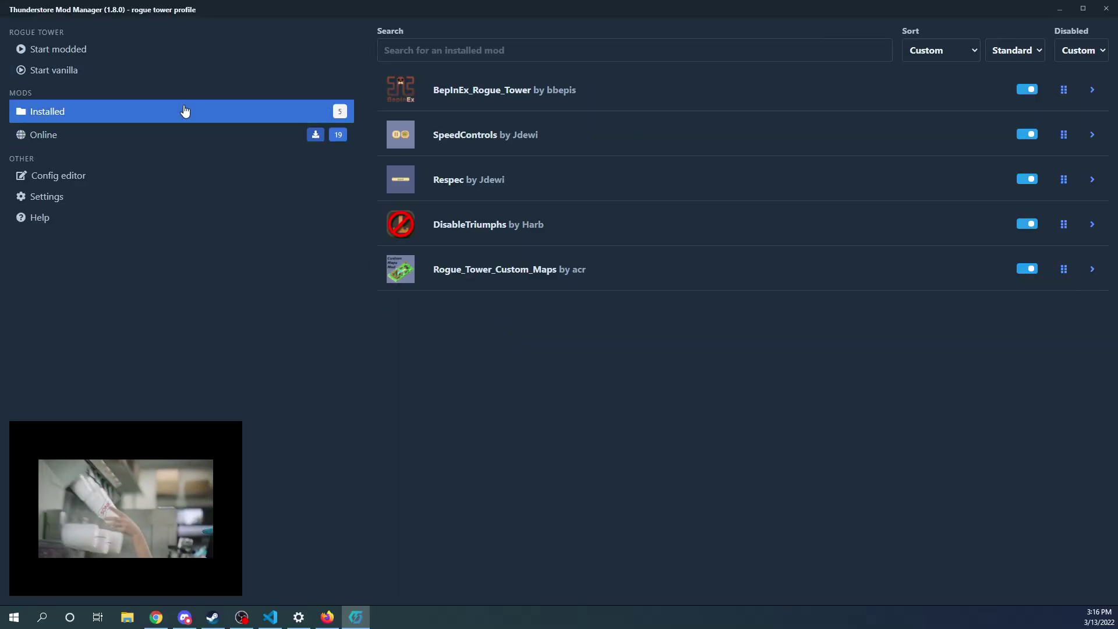
left_click(23, 50)
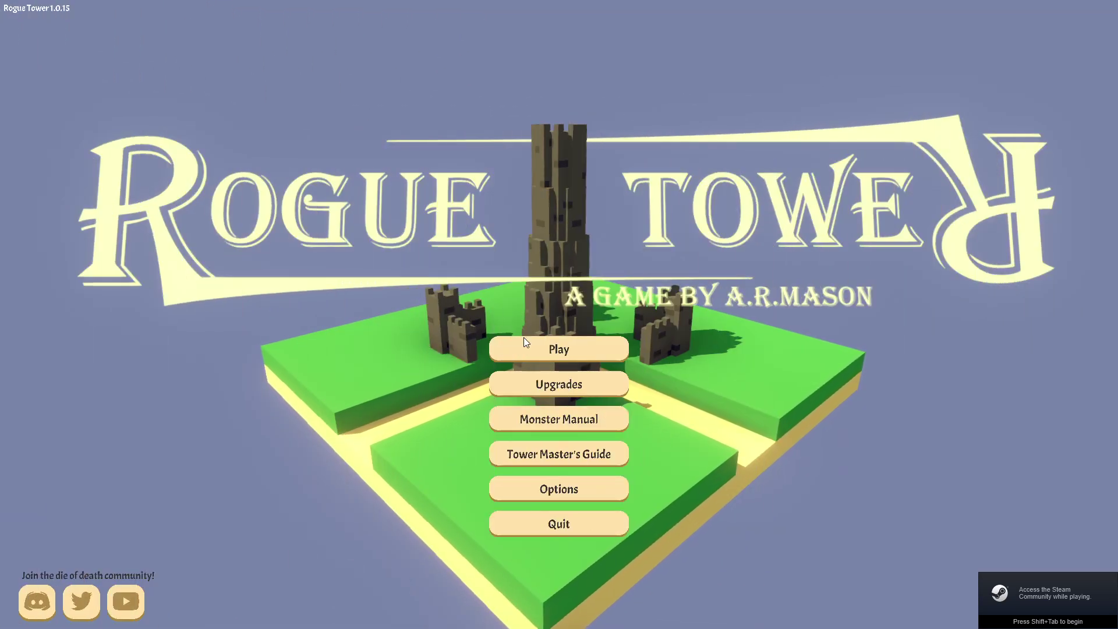
left_click(524, 339)
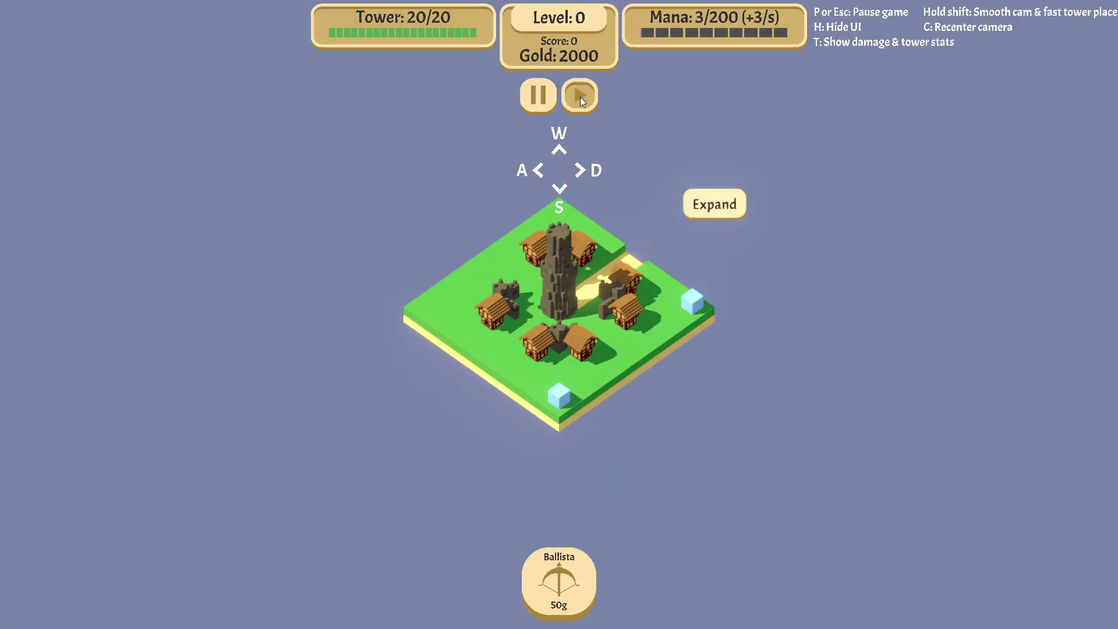
Place five Ballista towers around the central tower and the path, and expand the map to begin level 1
left_click(537, 548)
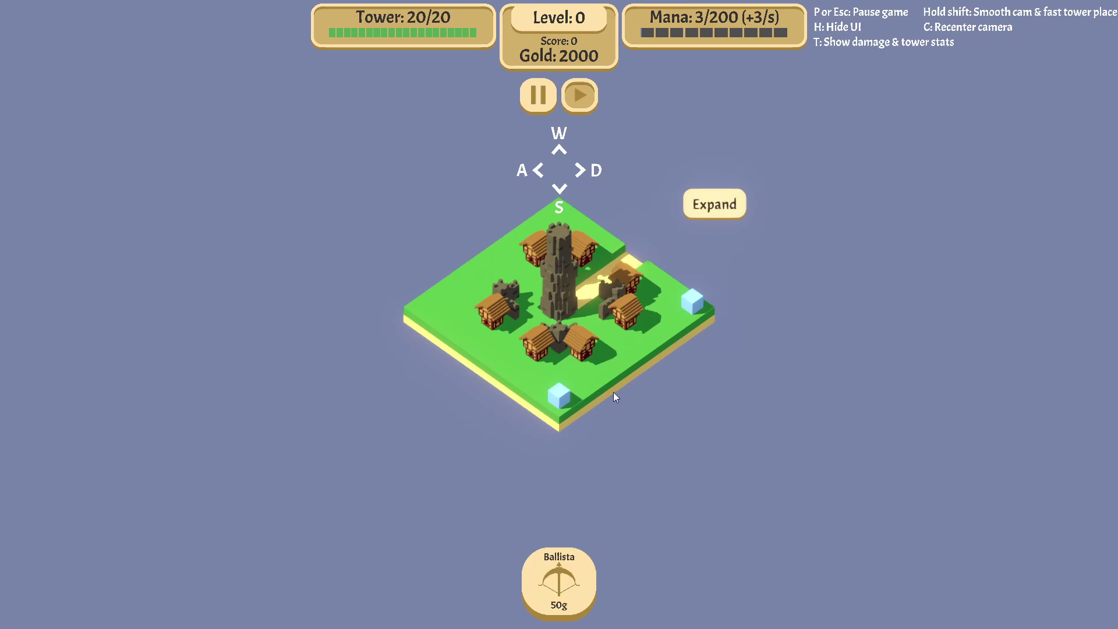
left_click(639, 258)
left_click(643, 307)
left_click(646, 325)
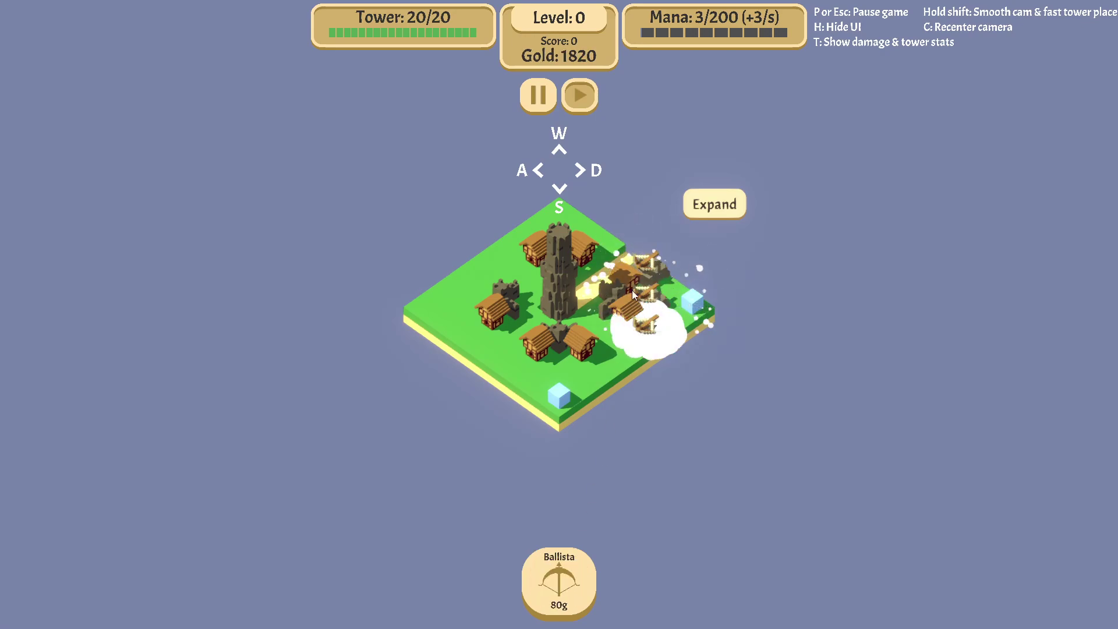
left_click(606, 240)
left_click(565, 238)
left_click(713, 202)
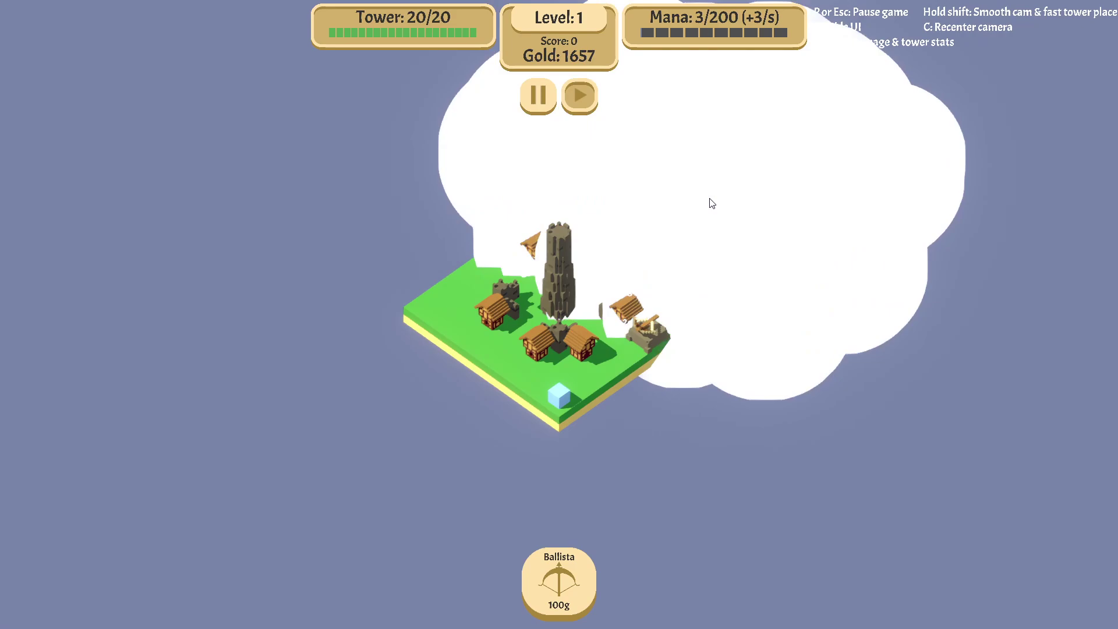
Place a Ballista beside the path on the new tile and choose the Tower - Poison Sprayer card
left_click(595, 203)
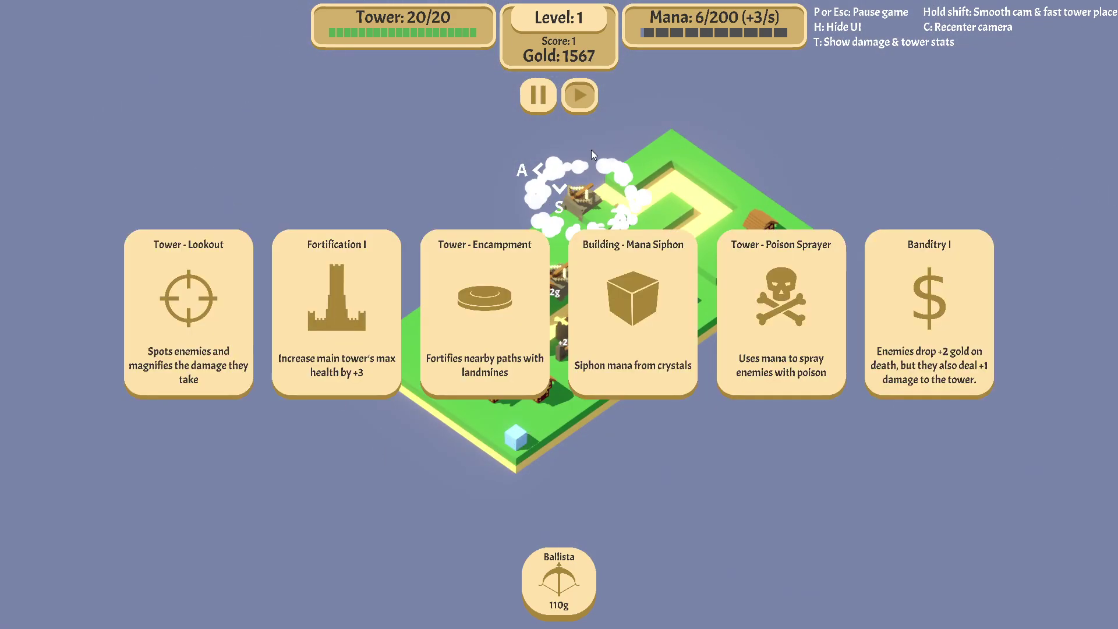
left_click(766, 278)
left_click(773, 420)
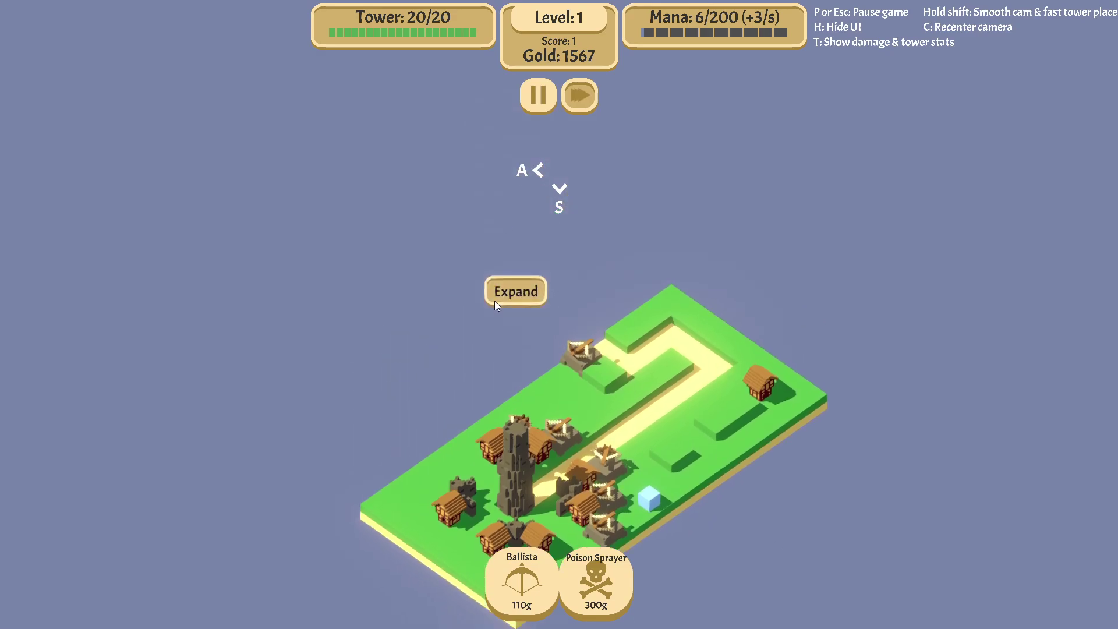
Expand the map to begin level 2 and place a Poison Sprayer at the path's corner near the lone house
left_click(495, 300)
left_click(611, 569)
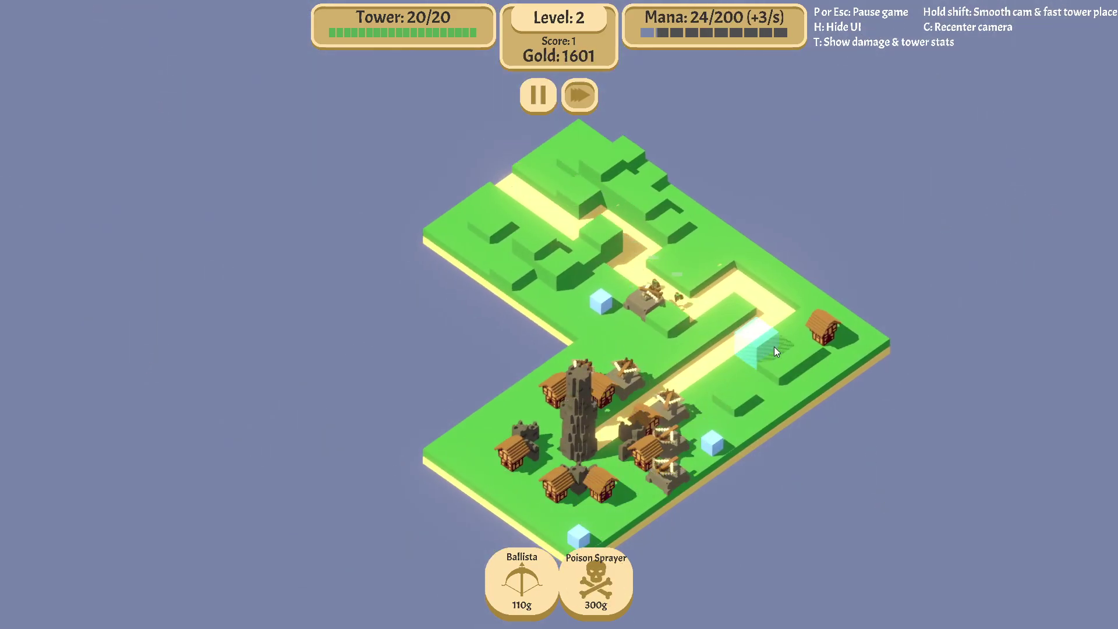
left_click(801, 301)
left_click(803, 299)
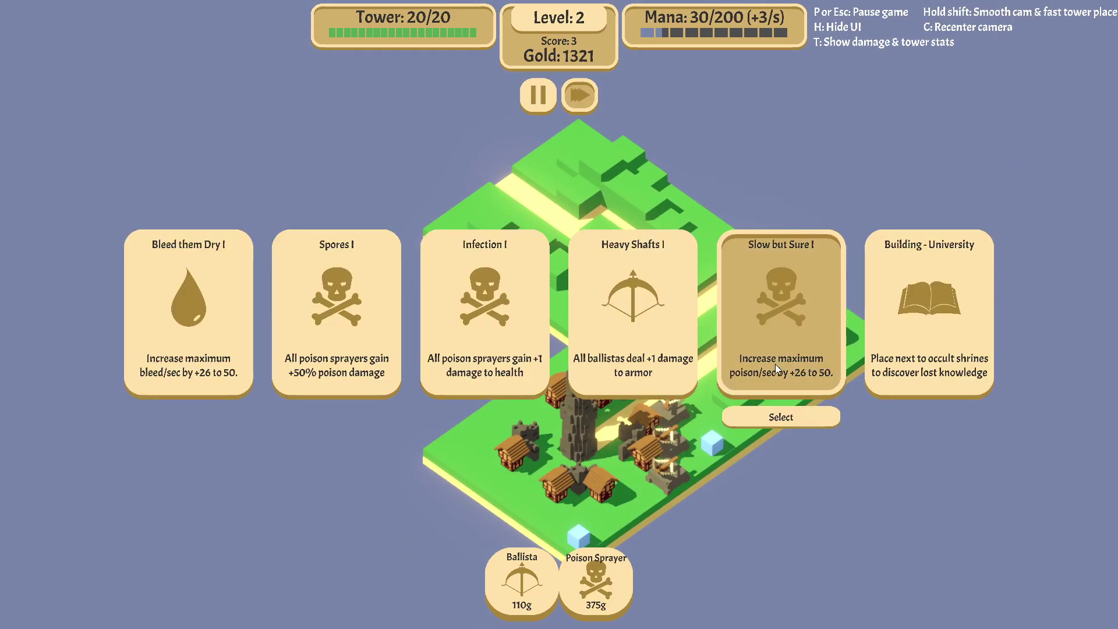
Choose the Slow but Sure I card and expand the map to begin level 3
left_click(774, 416)
left_click(415, 120)
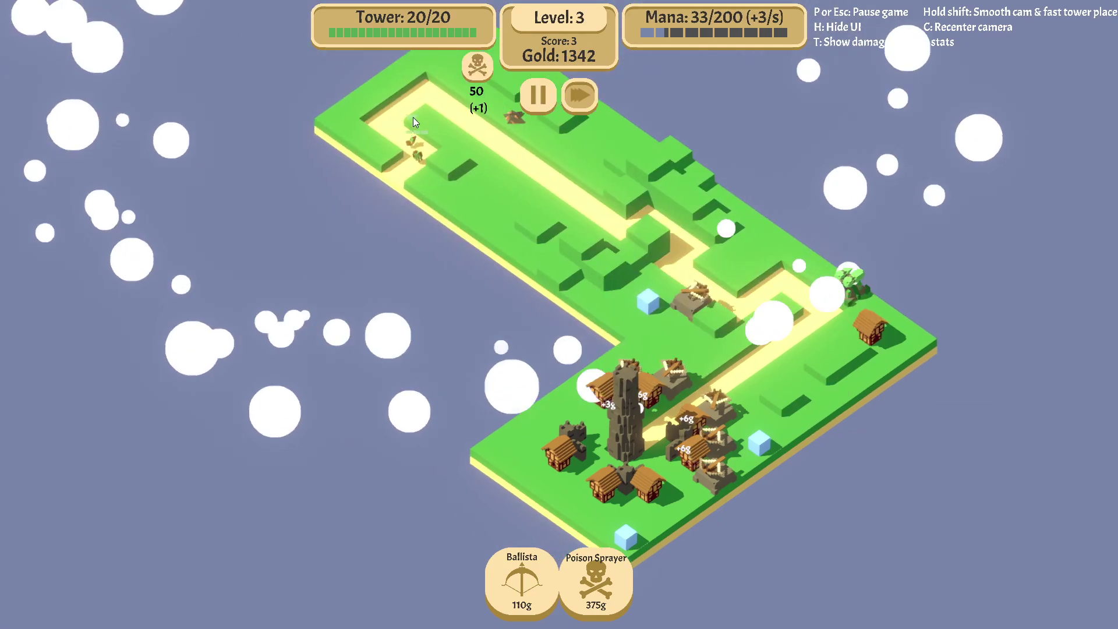
Place a Ballista beside the long straight path and choose the Spores I card
left_click(541, 568)
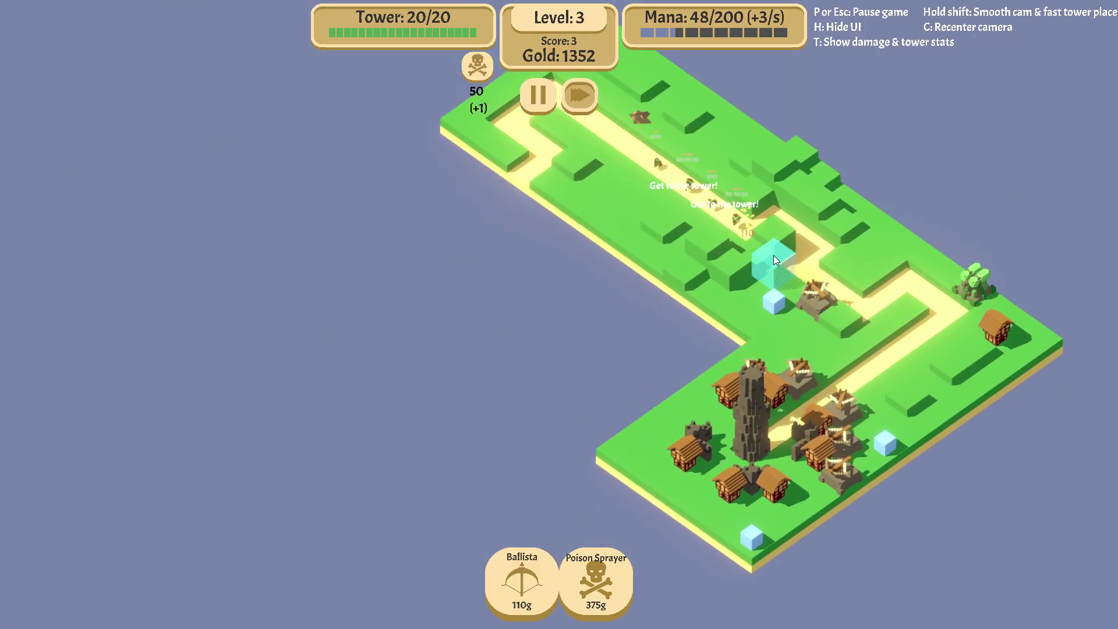
left_click(729, 250)
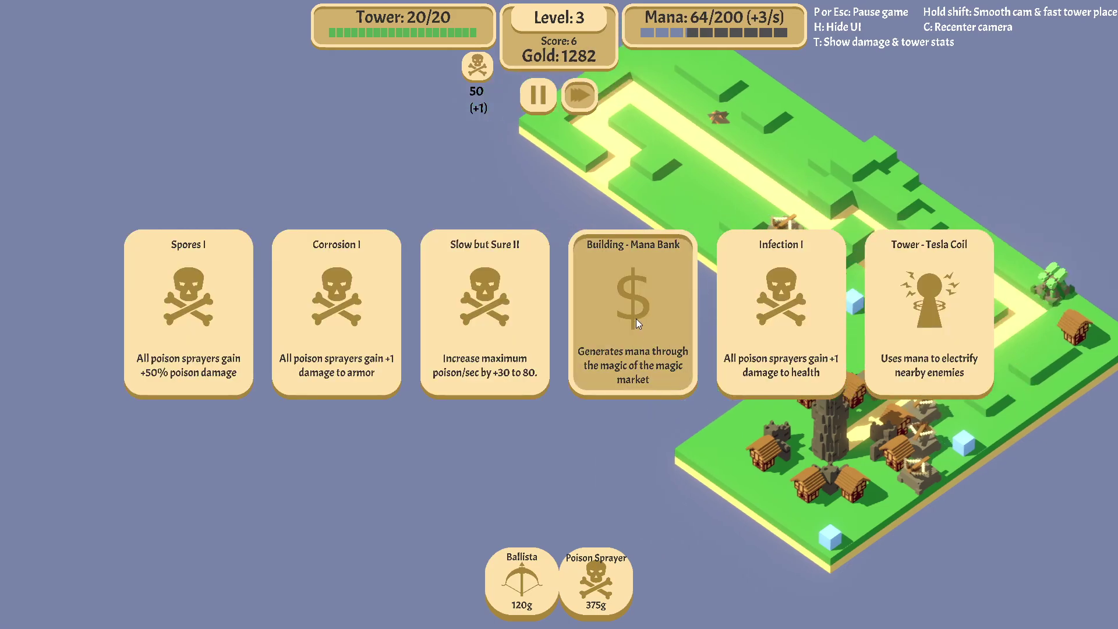
left_click(232, 308)
left_click(197, 415)
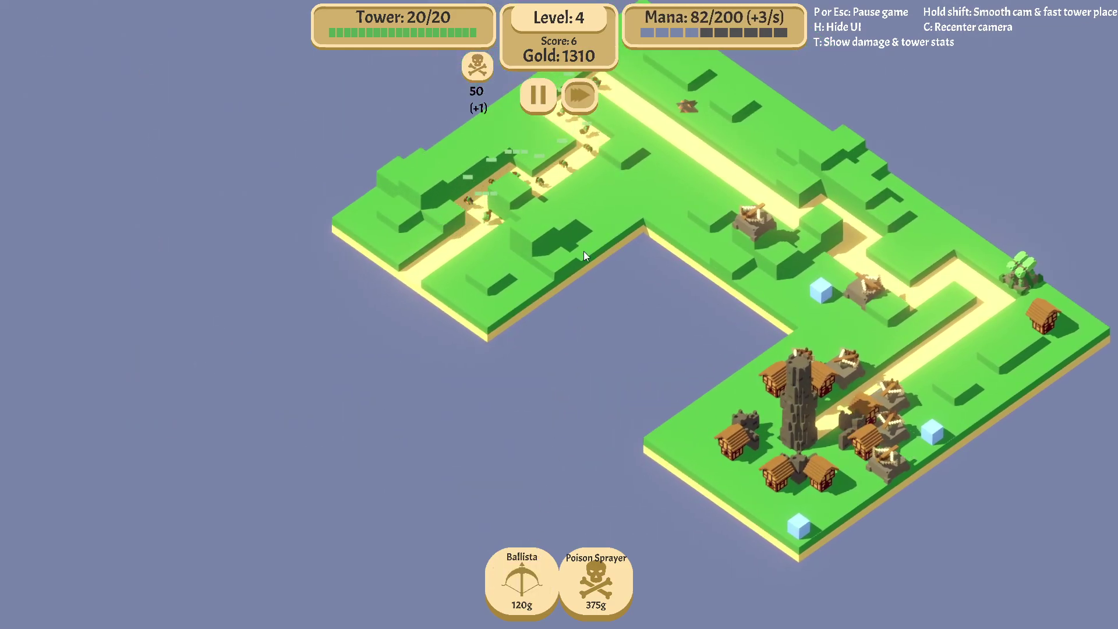
Place two neighbouring Ballistas beside the path on the level 4 tile and choose the Broadhead Bolts I card
left_click(537, 216)
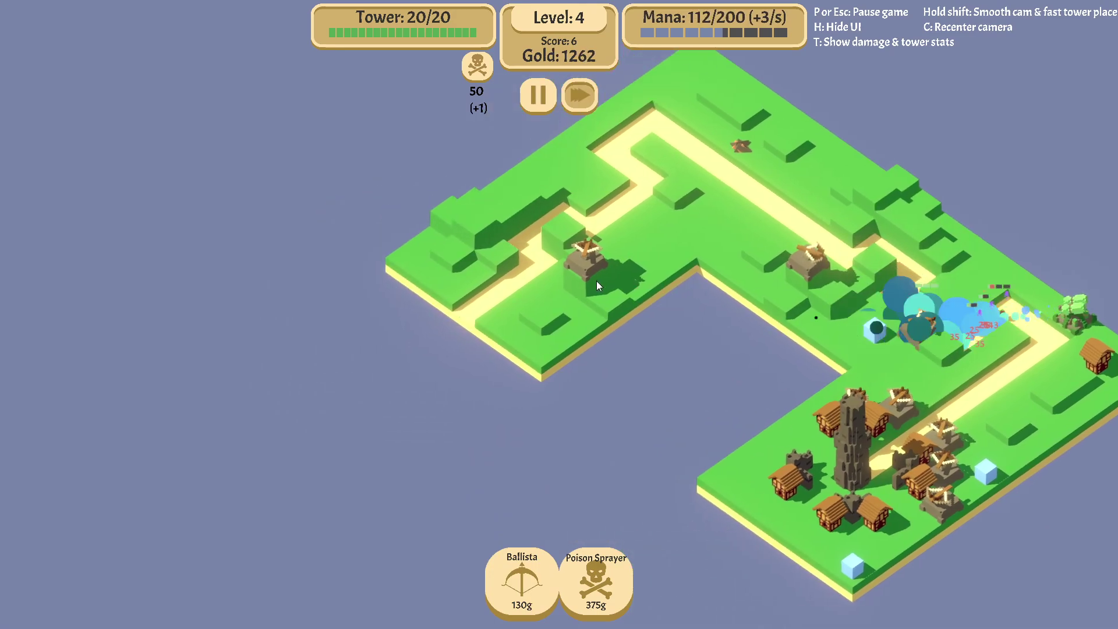
left_click(597, 282)
mouse_move(889, 333)
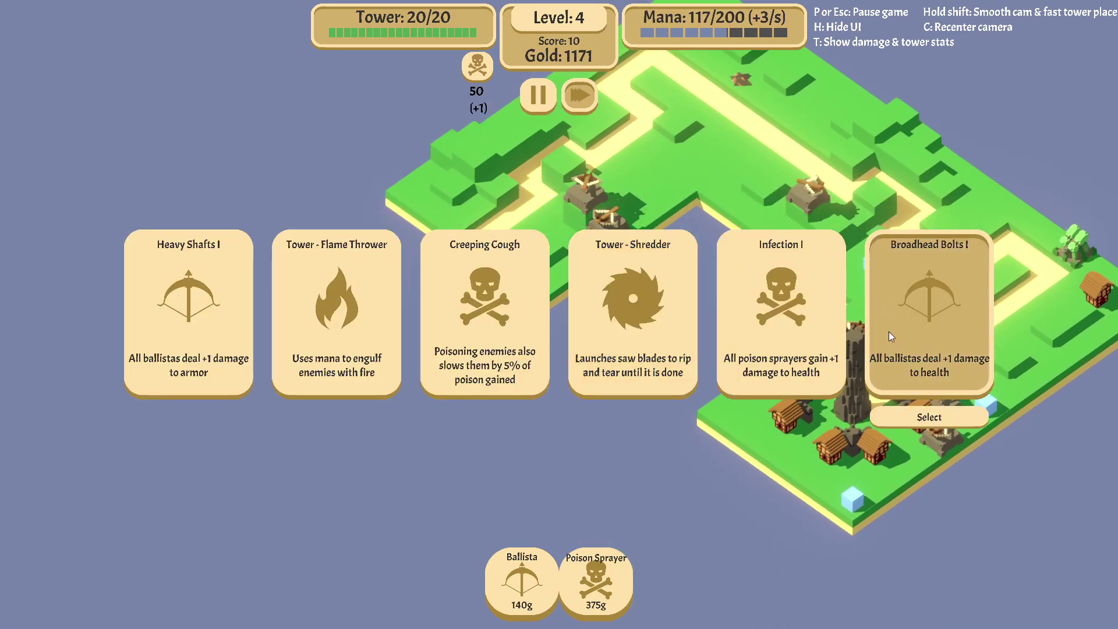
left_click(902, 416)
Expand the map to begin level 5 and place four more Ballistas on raised ground and beside the path
left_click(375, 308)
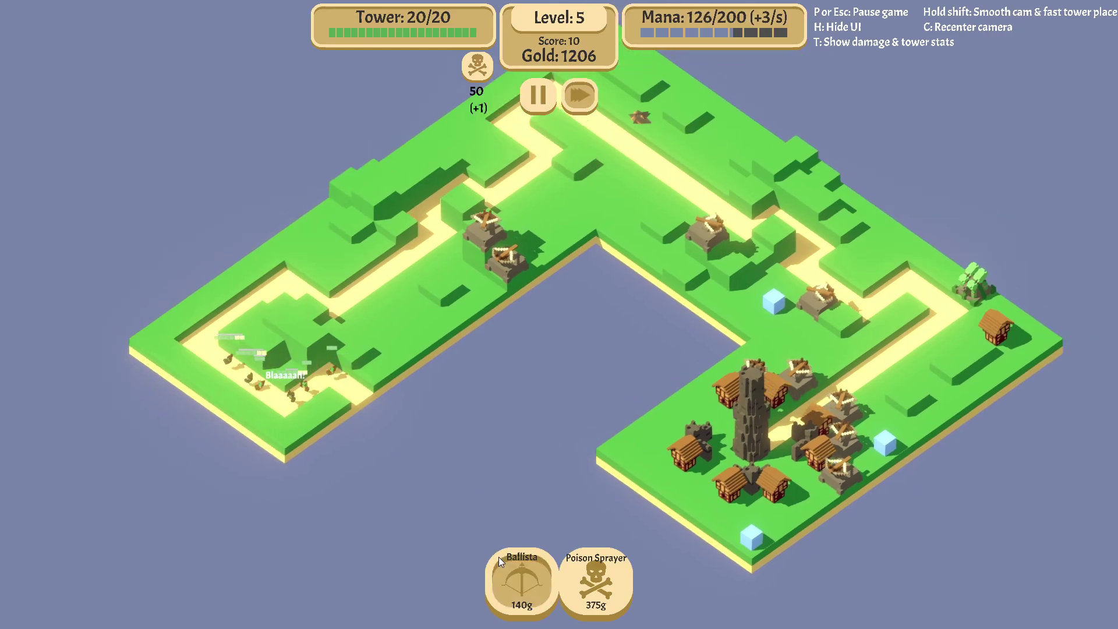
left_click(498, 557)
left_click(310, 340)
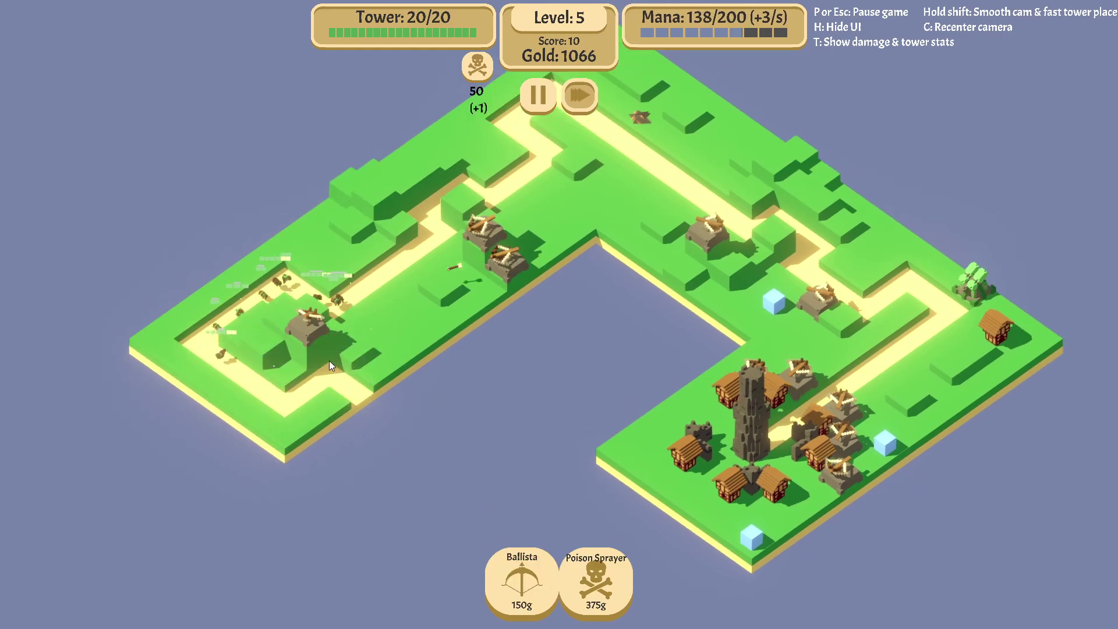
left_click(496, 579)
left_click(510, 236)
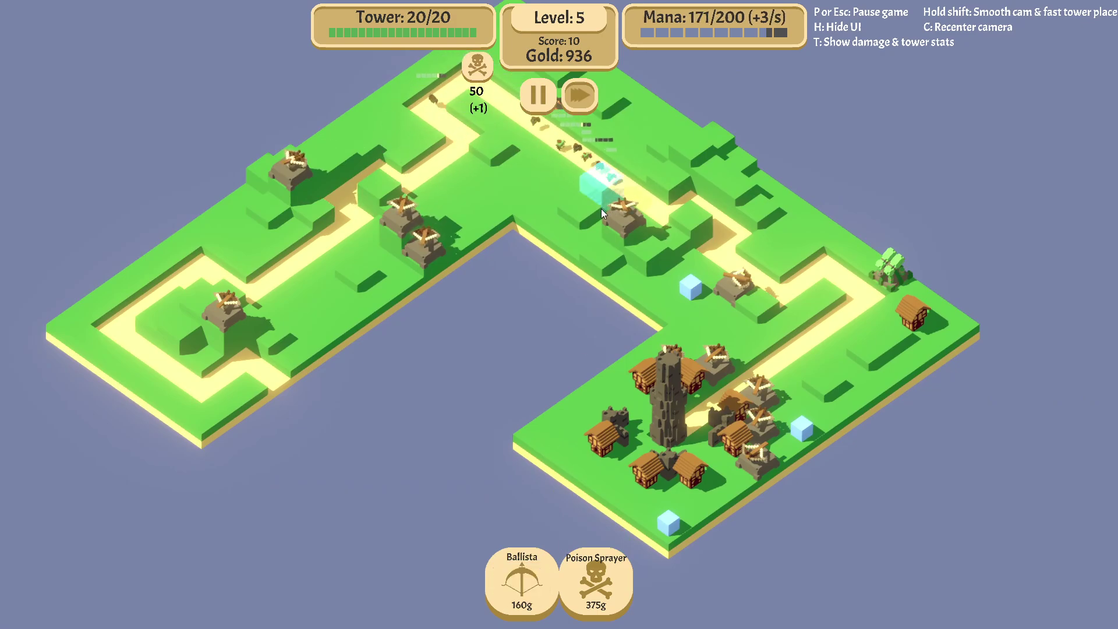
left_click(592, 212)
left_click(522, 577)
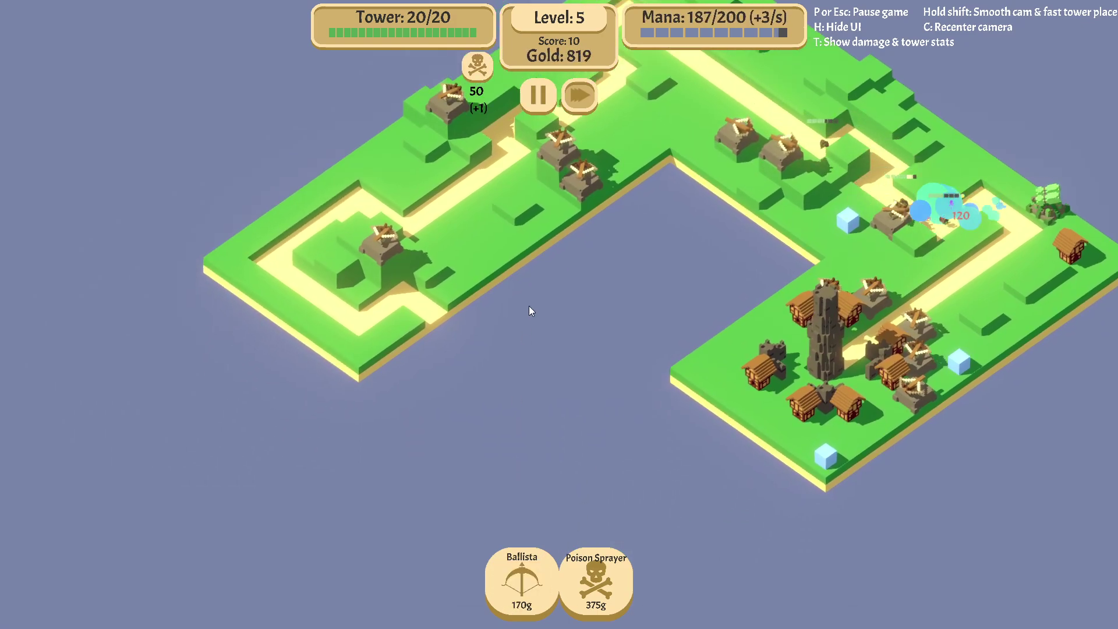
left_click(507, 203)
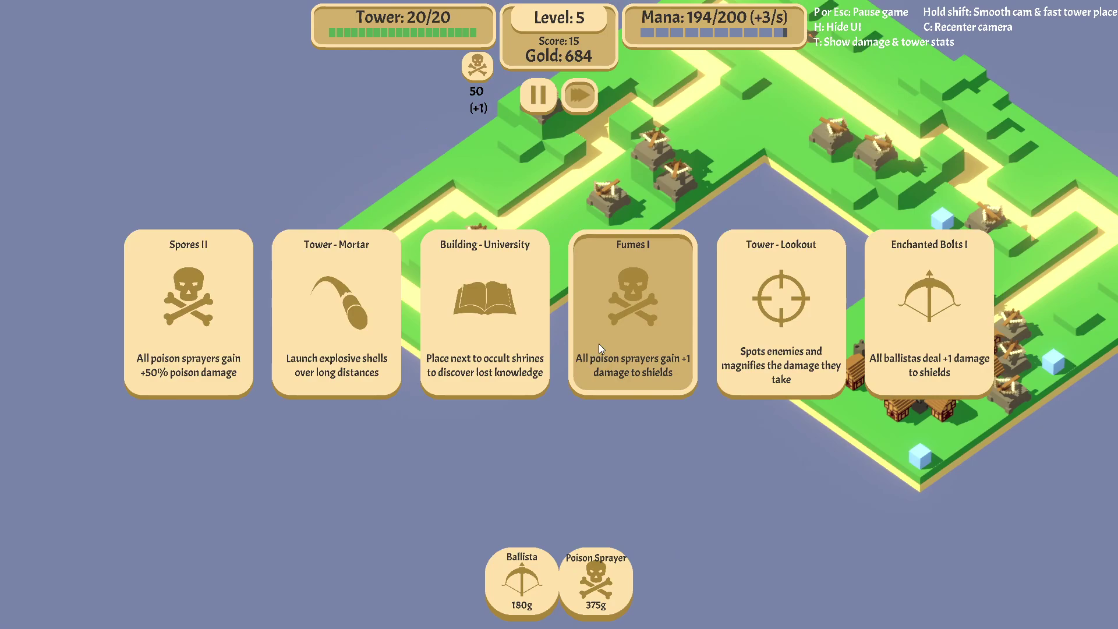
Choose the Tower - Mortar card and expand the map to begin level 6
left_click(354, 385)
left_click(344, 417)
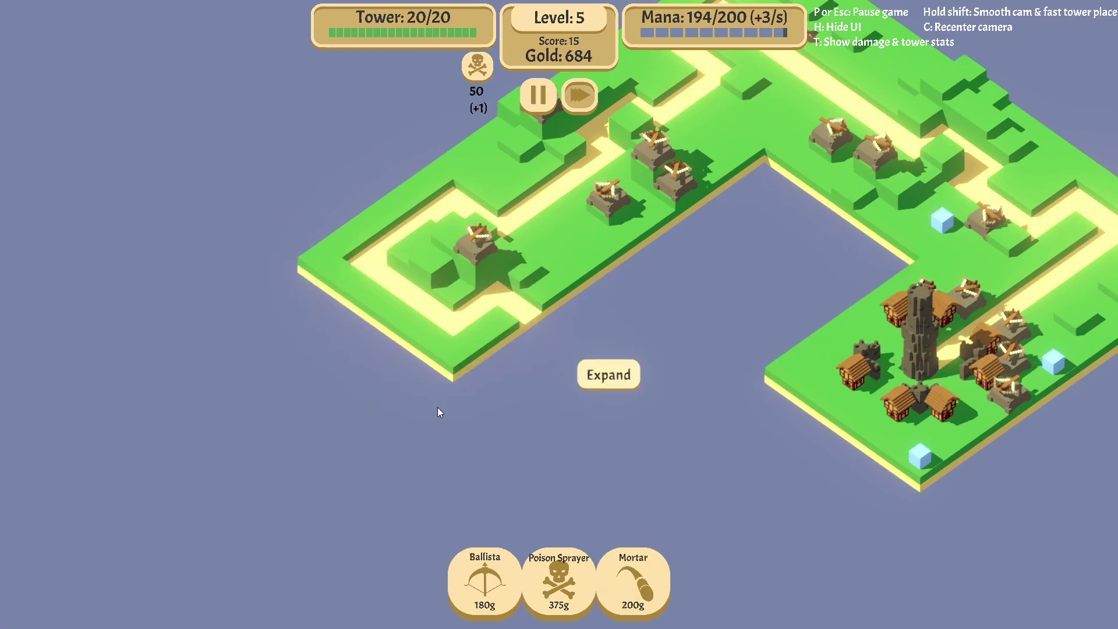
left_click(623, 378)
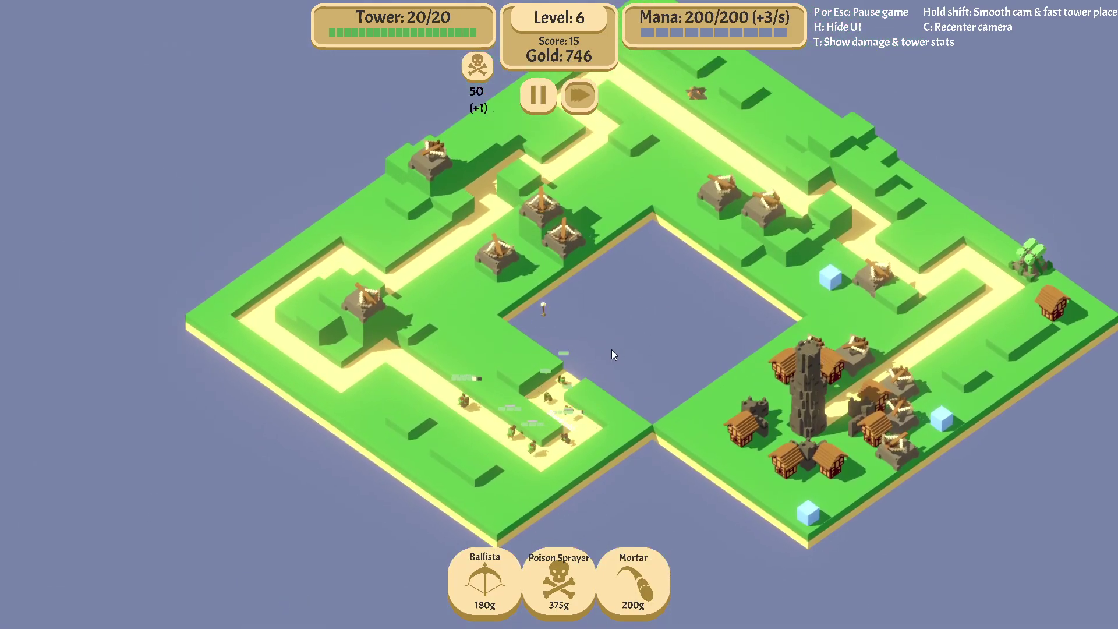
Place a Mortar next to the pair of Ballistas by the long straight path and close its details
left_click(791, 229)
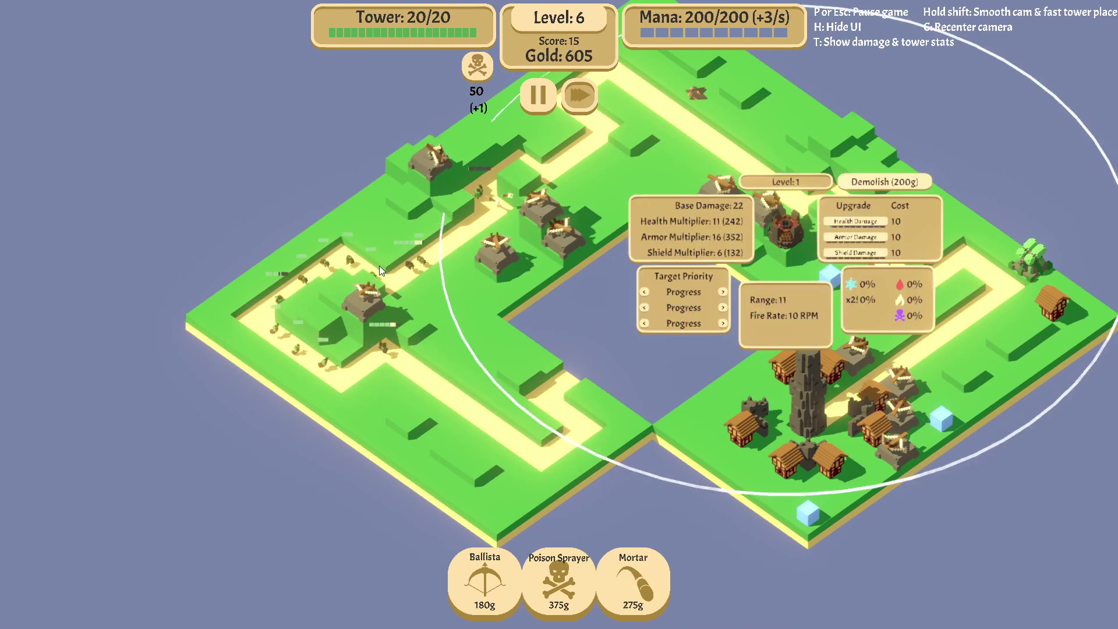
left_click(385, 252)
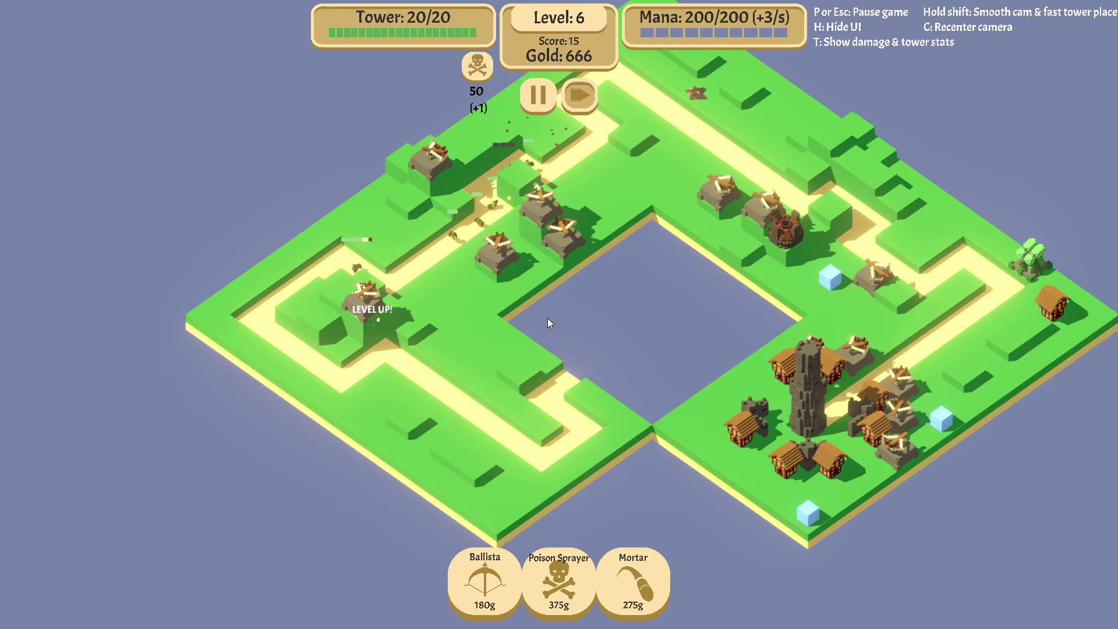
Choose the Tower - Lookout card and expand the map to begin level 7
left_click(633, 318)
left_click(631, 414)
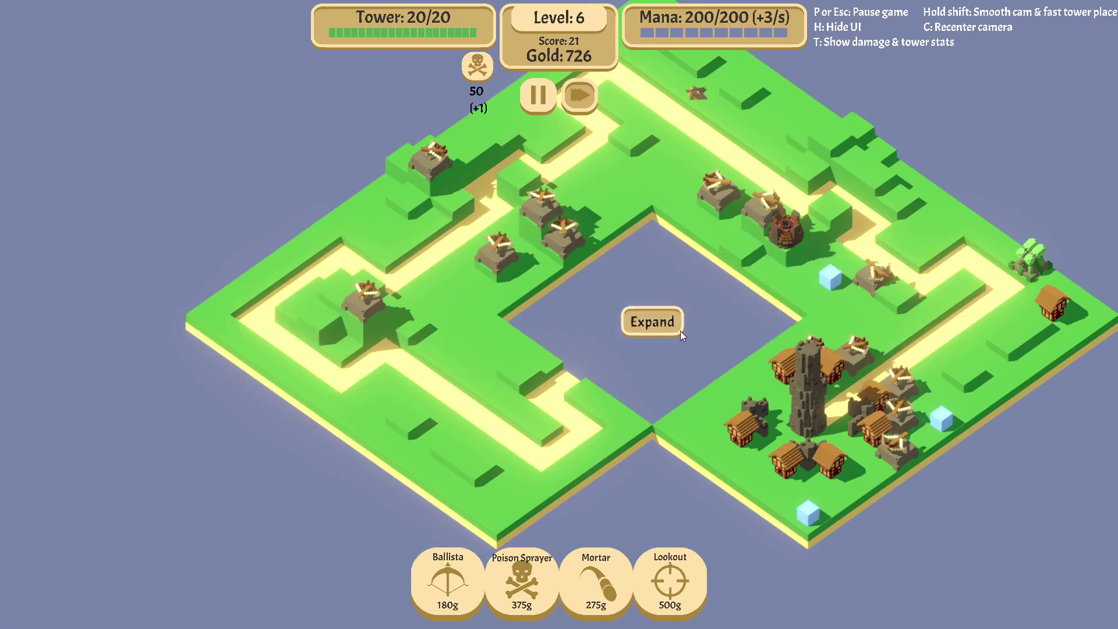
left_click(664, 320)
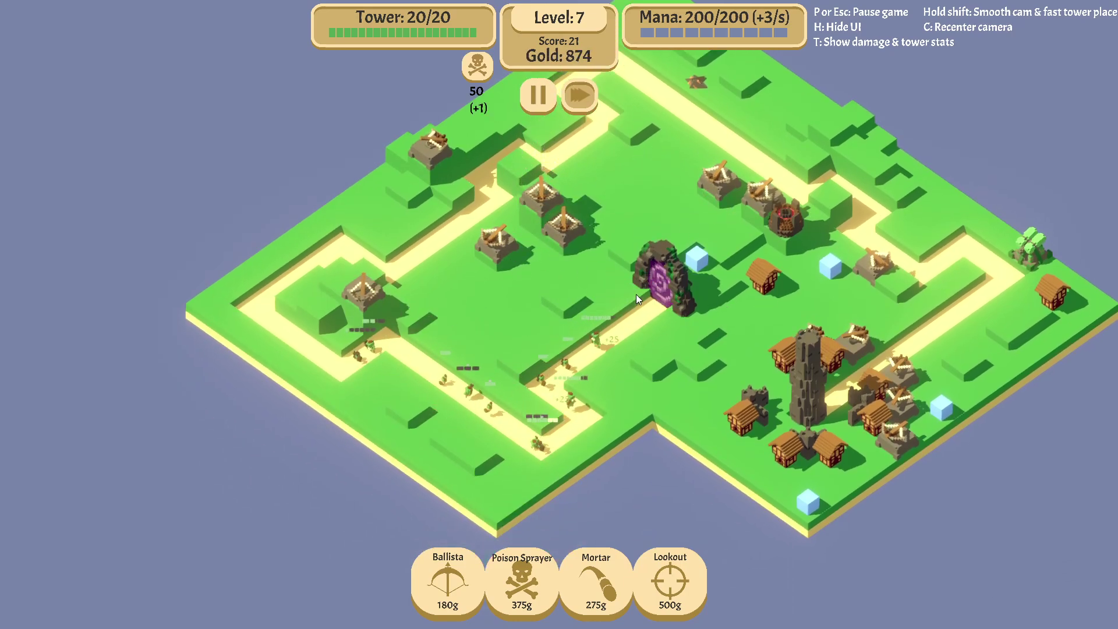
Exit the Rogue Tower game and return to Thunderstore Mod Manager
key("Escape")
left_click(578, 325)
left_click(544, 321)
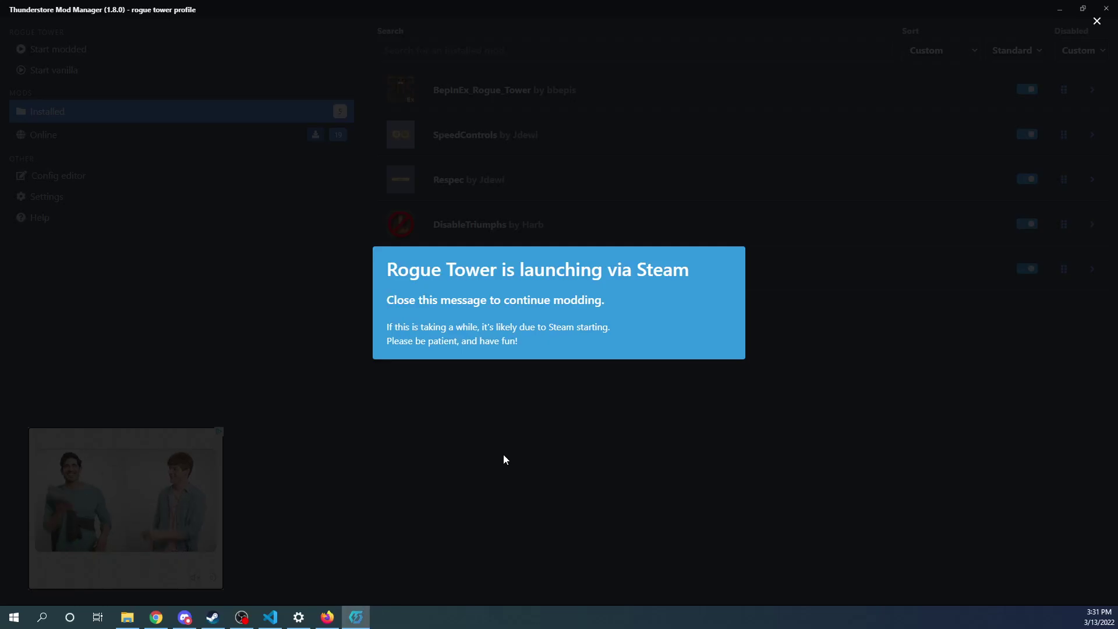
Dismiss the game launch message and open acr.rougetower.custommaps.cfg for editing in the config editor
left_click(474, 439)
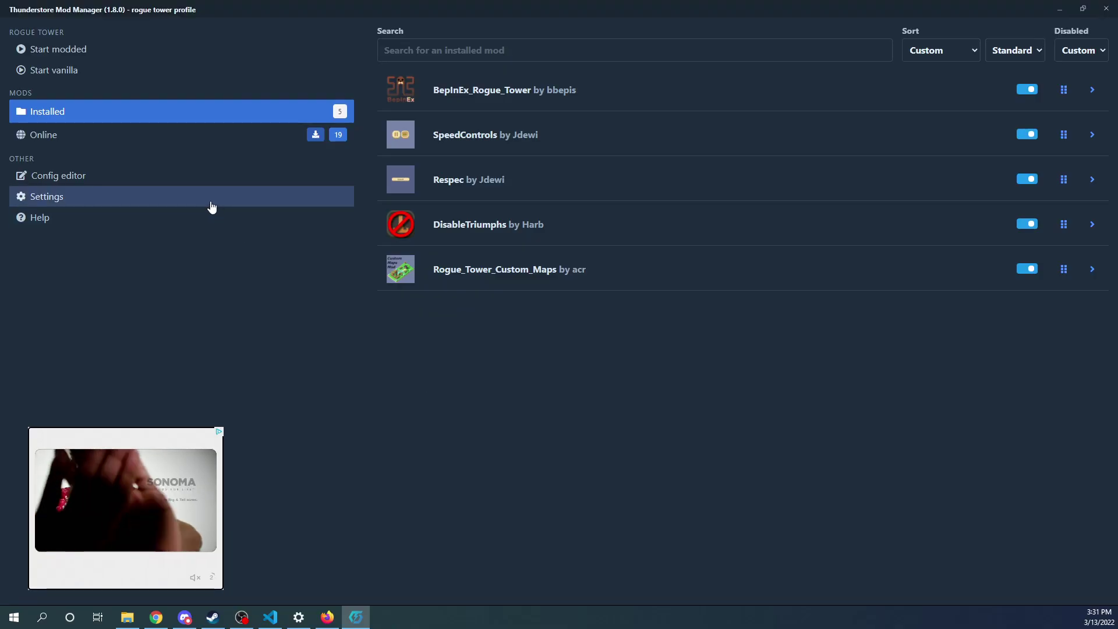
left_click(193, 179)
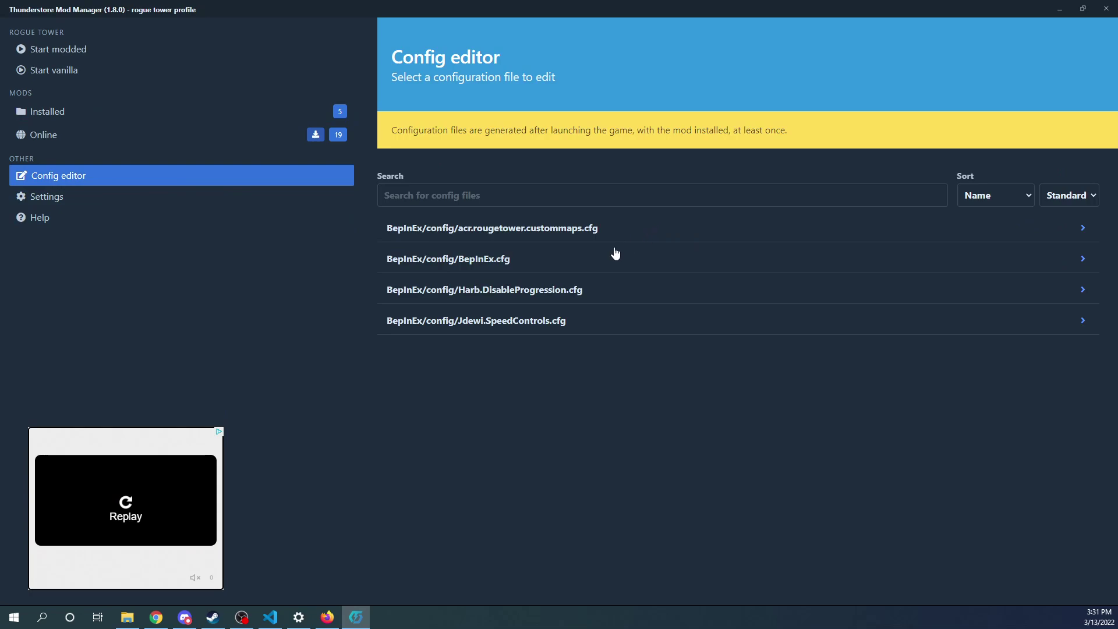
left_click(646, 236)
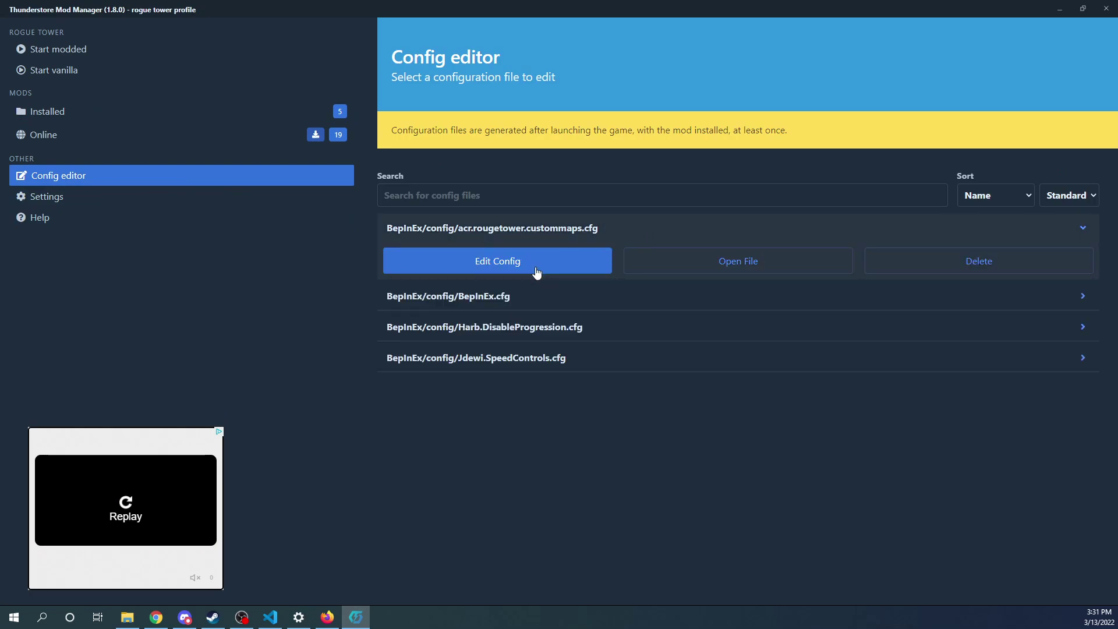
left_click(536, 273)
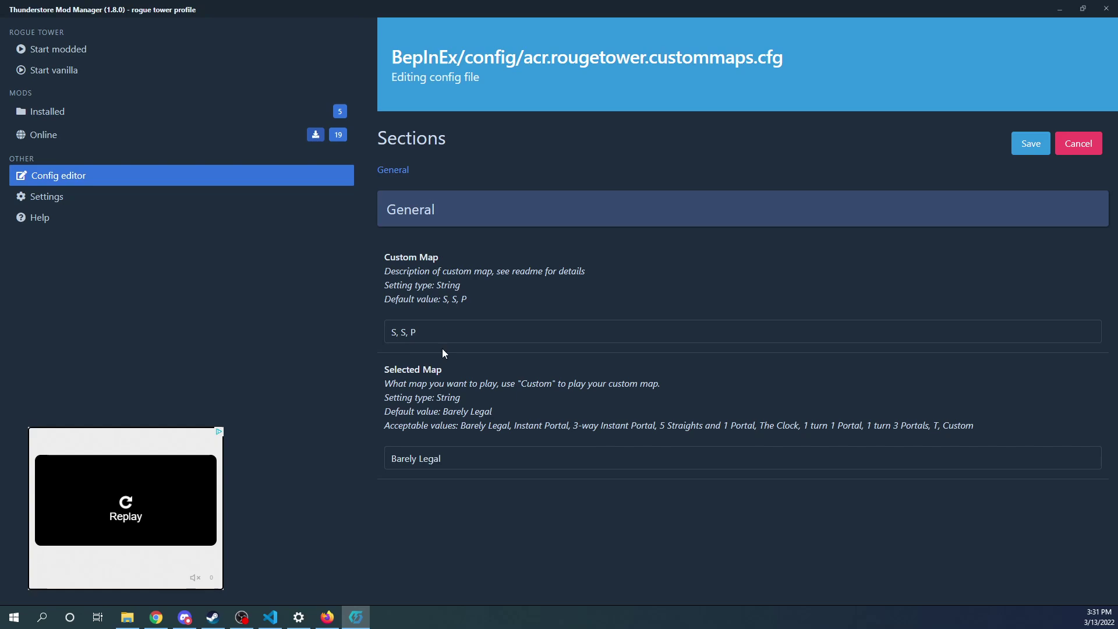
Review the acceptable map names and select the entire Selected Map value in the General section
double_click(489, 455)
left_click(489, 454)
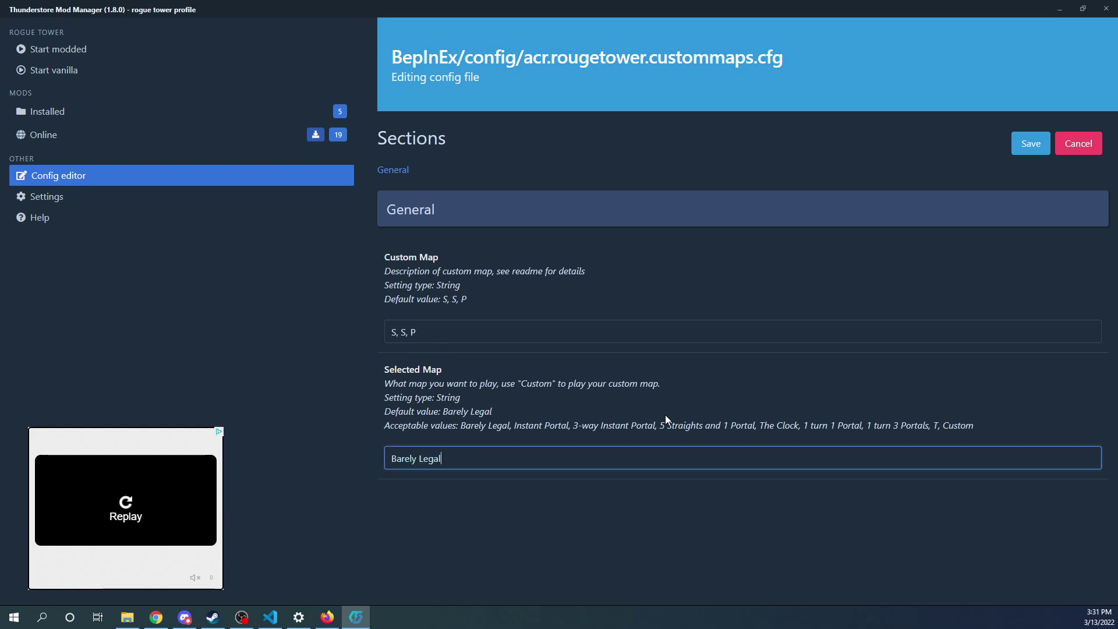
triple_click(458, 460)
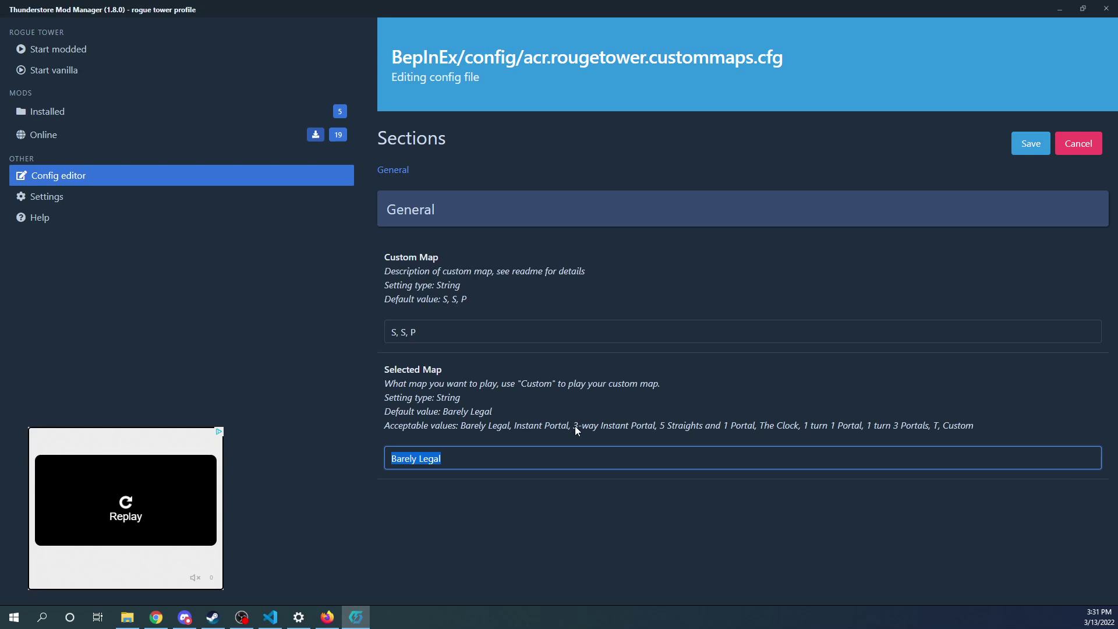
left_click(599, 426)
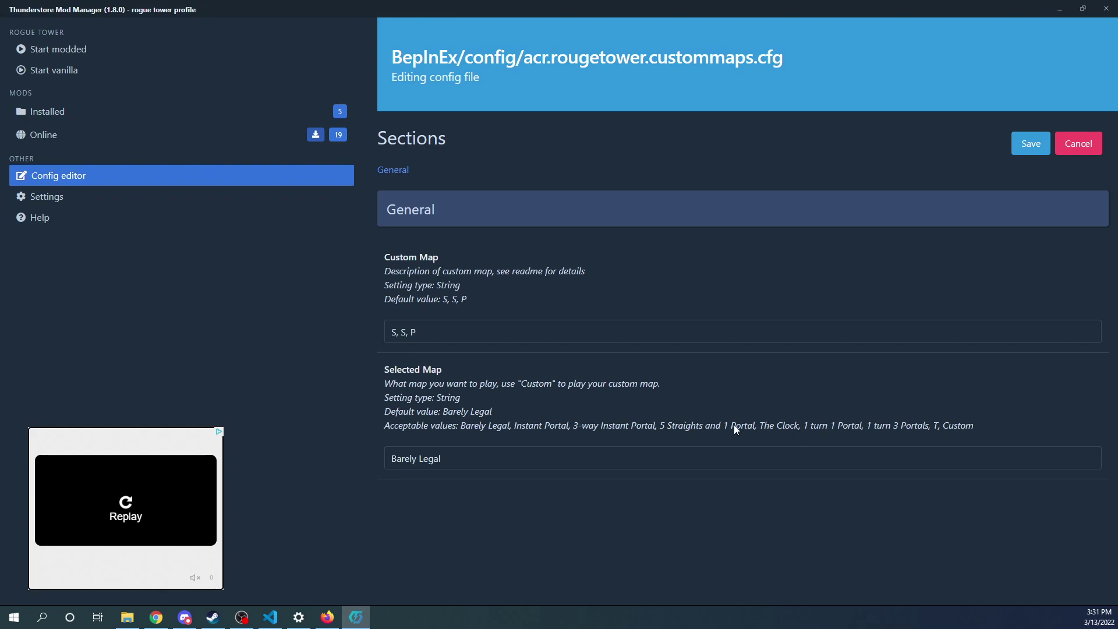
left_click(796, 457)
double_click(799, 456)
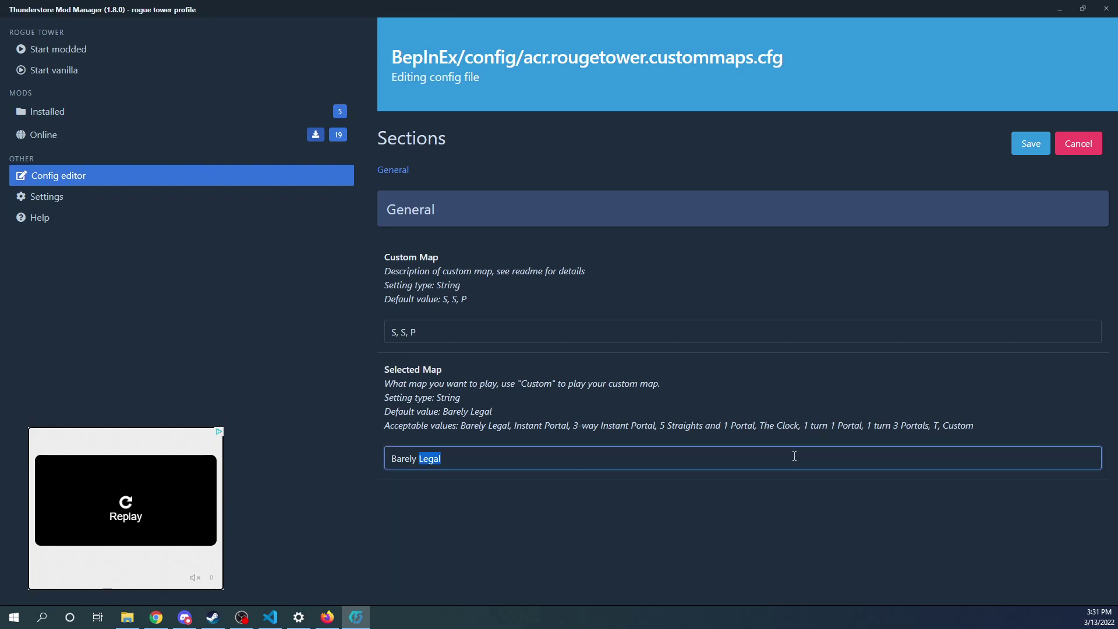
key("ctrl+a")
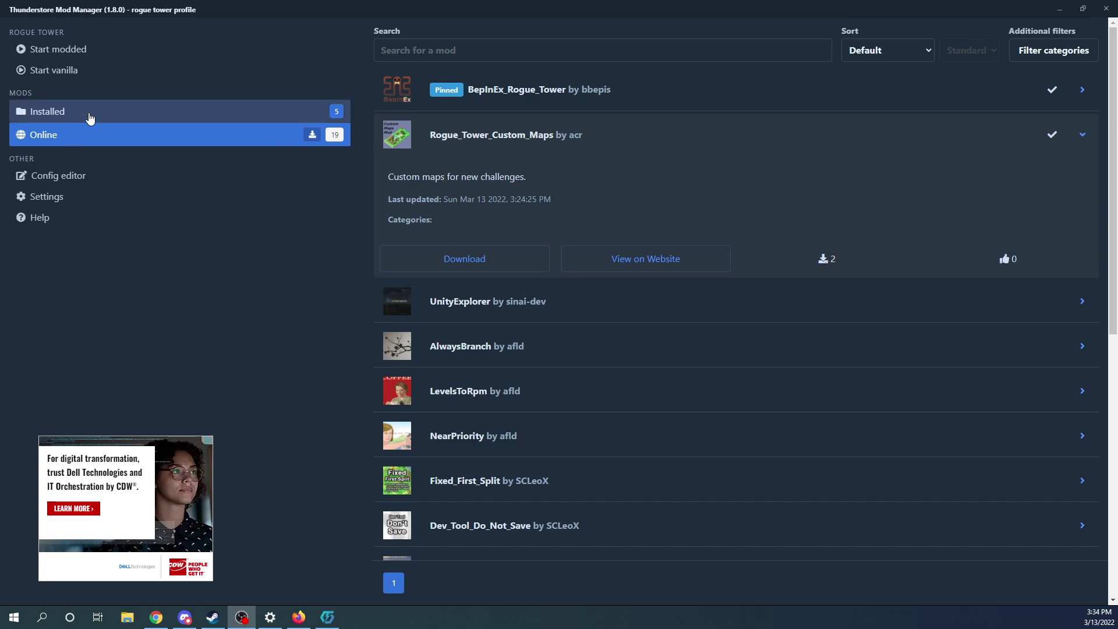
Open the Rogue_Tower_Custom_Maps web page and examine the README's map descriptions, custom map instructions, caveats and tile types
left_click(643, 260)
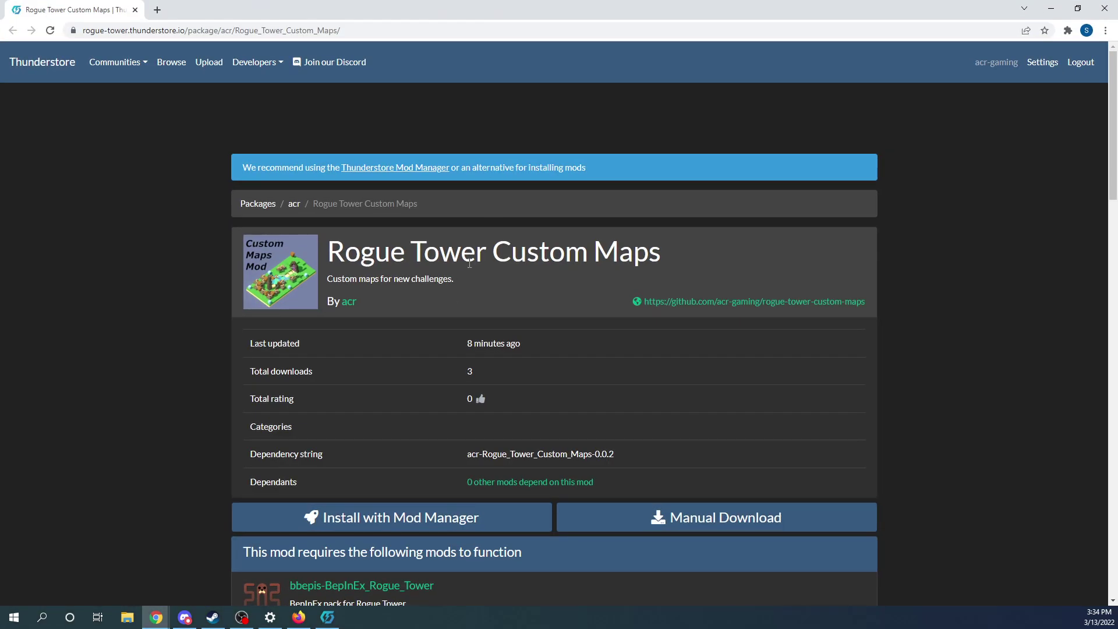
scroll(457, 278, "down", 10)
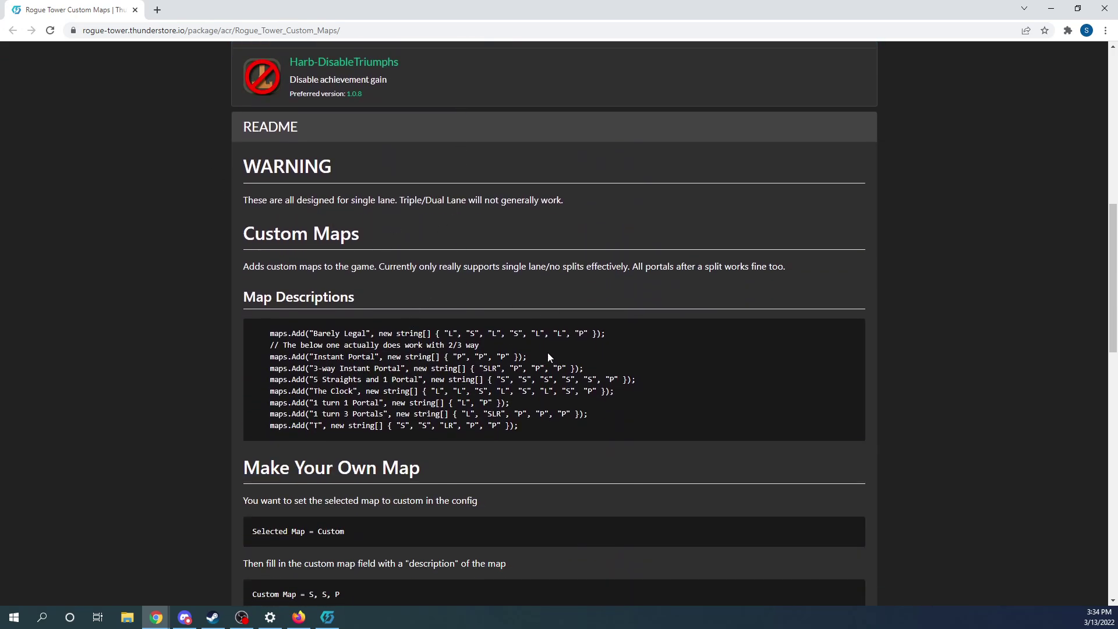
scroll(708, 369, "down", 3)
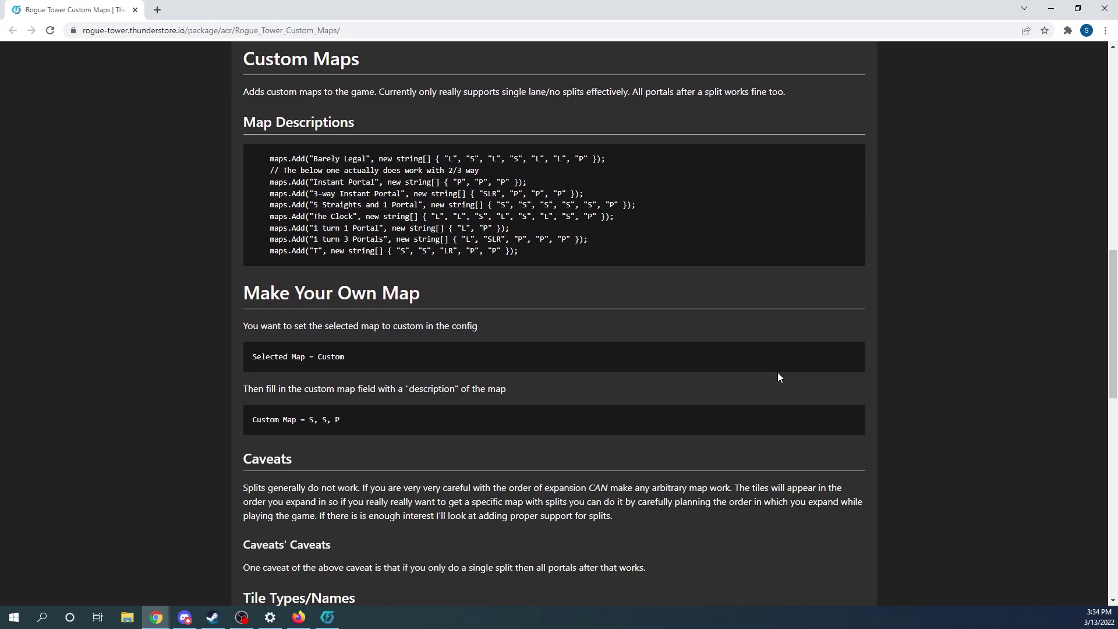
scroll(525, 368, "down", 3)
scroll(526, 368, "down", 3)
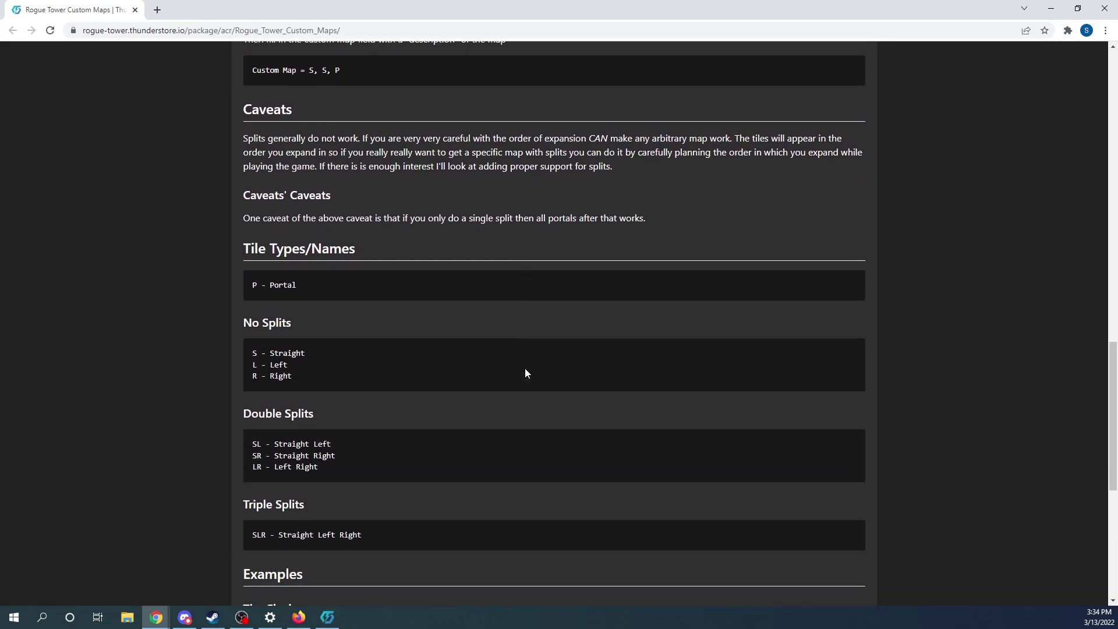
scroll(526, 373, "down", 3)
scroll(525, 374, "up", 6)
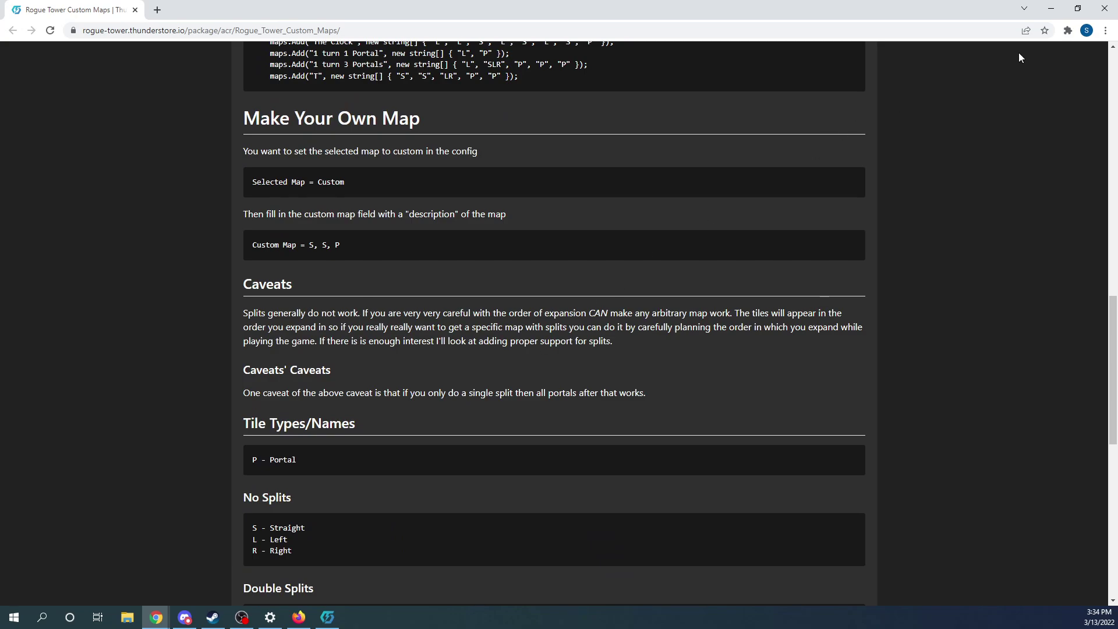
scroll(366, 217, "up", 4)
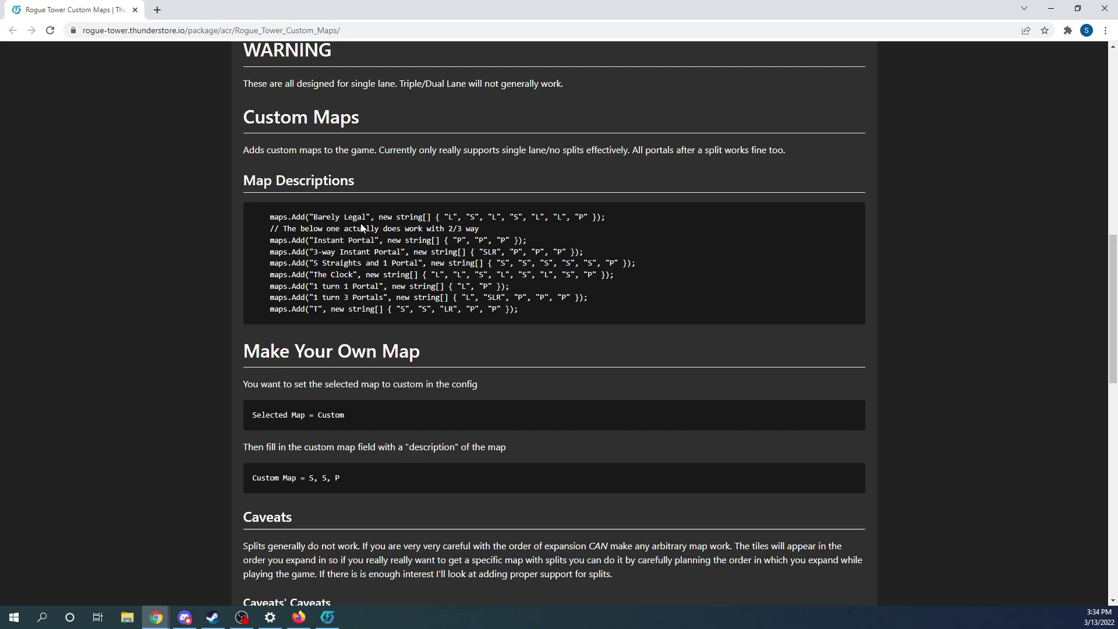
scroll(361, 222, "up", 6)
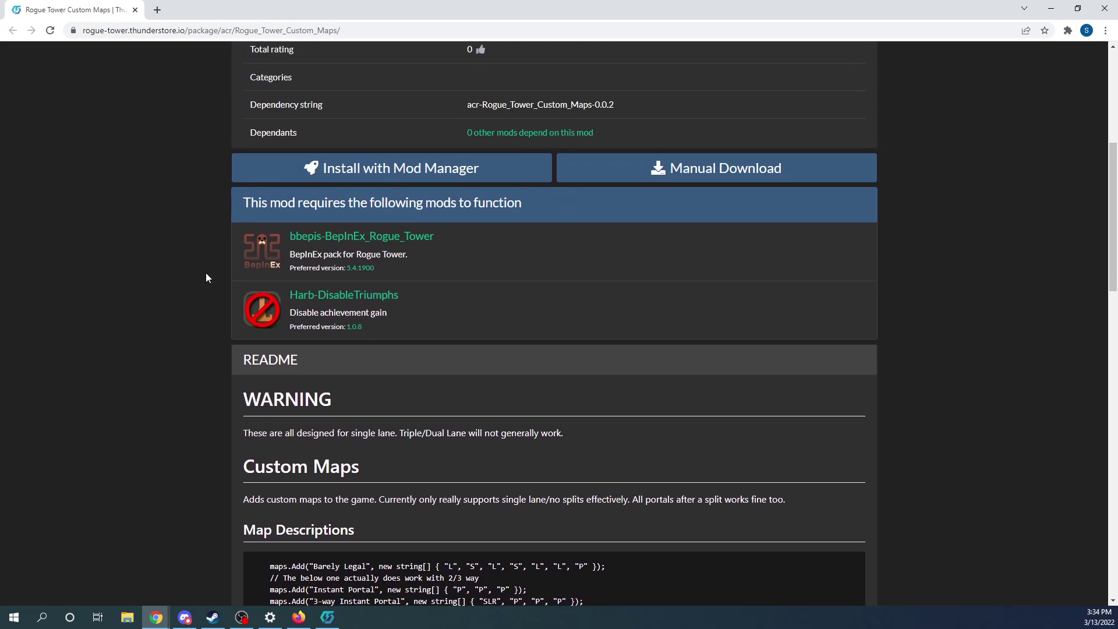